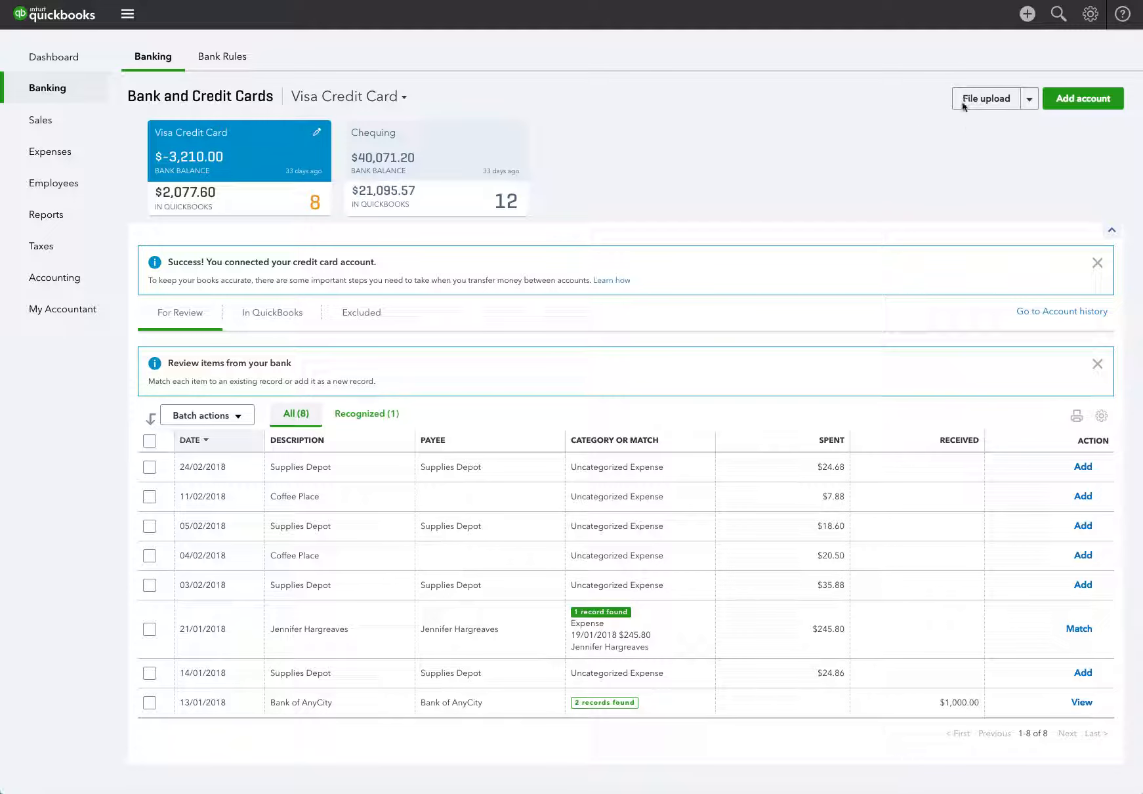
- Create a new bank rule named Supply Depot for Money out transactions in all bank accounts
click(1030, 99)
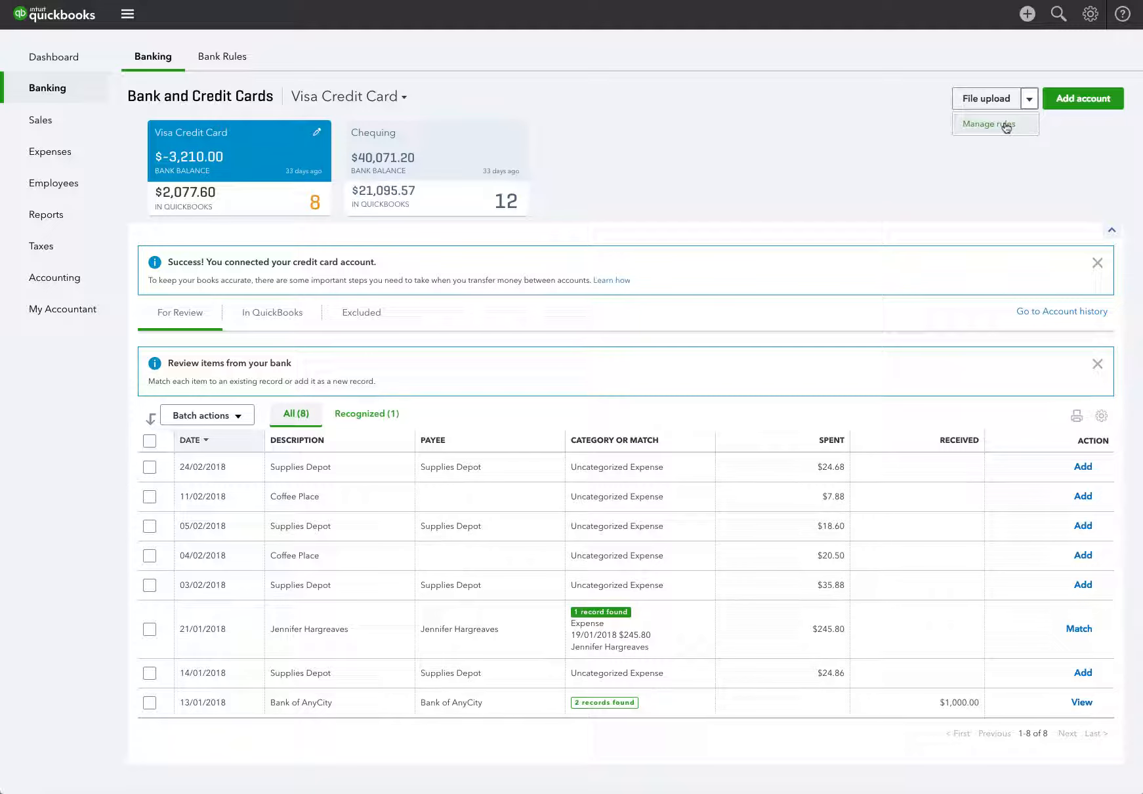
click(989, 124)
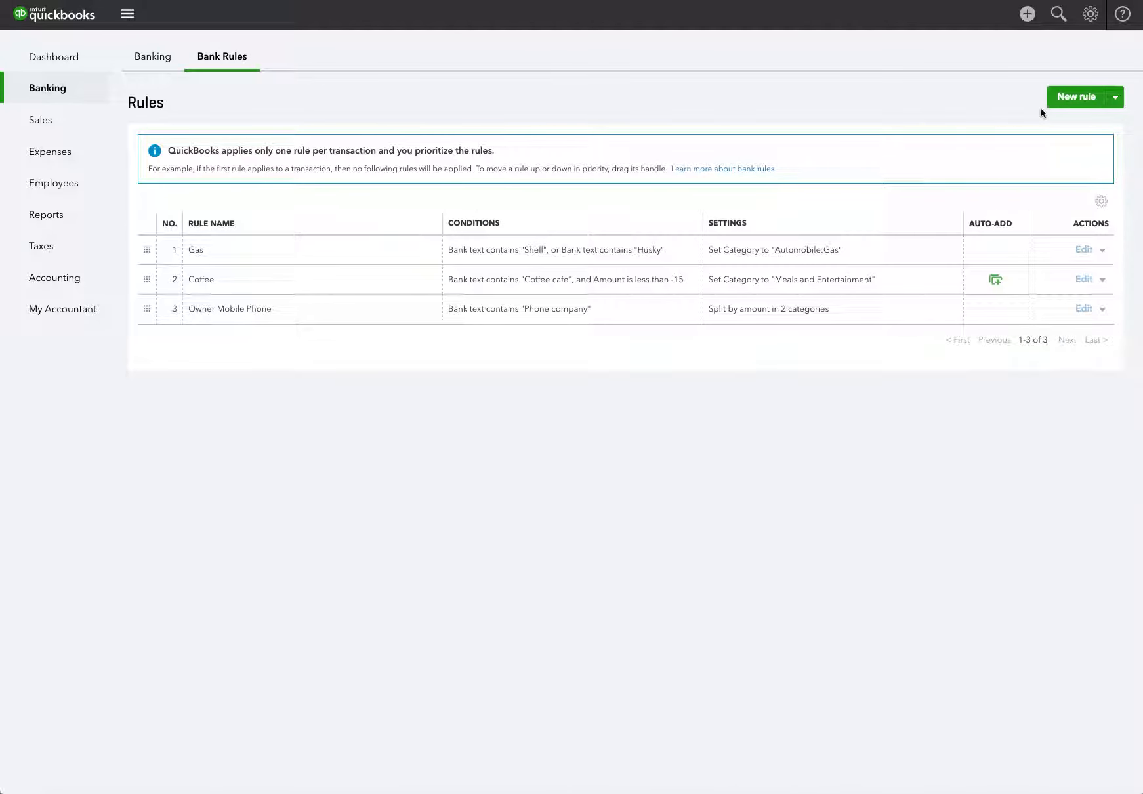
click(1077, 98)
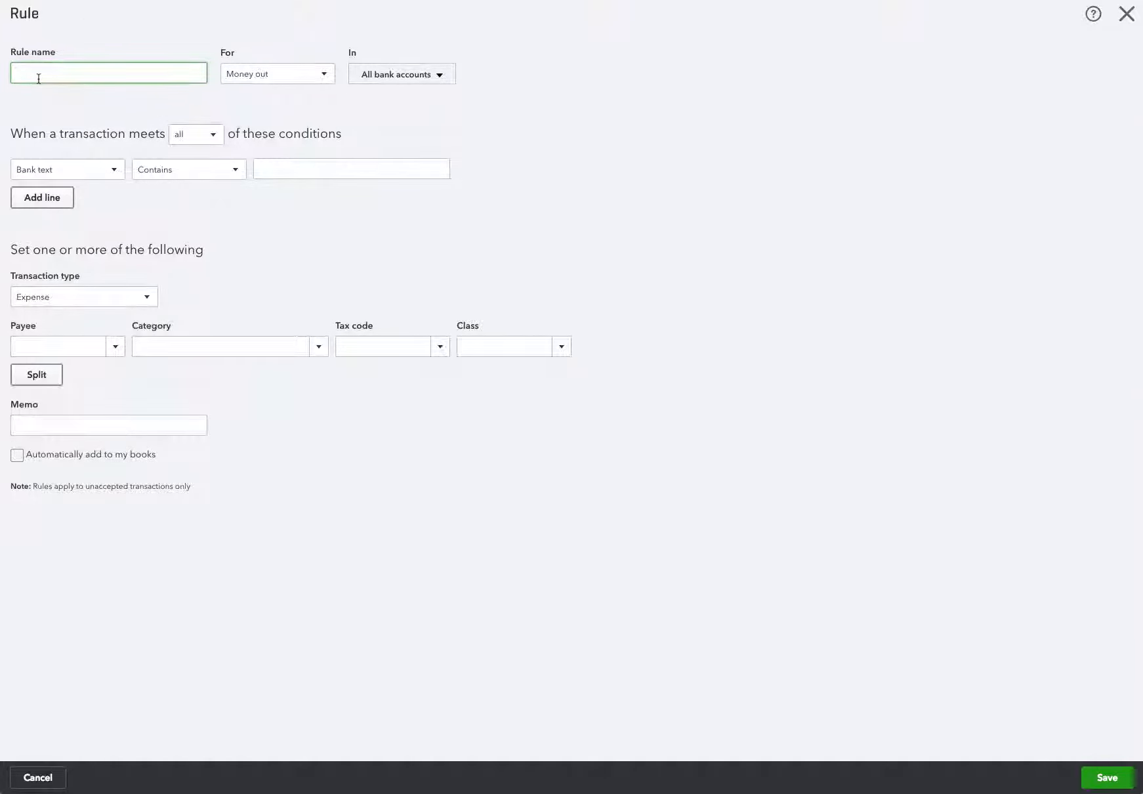
text(Supply Depot)
click(440, 79)
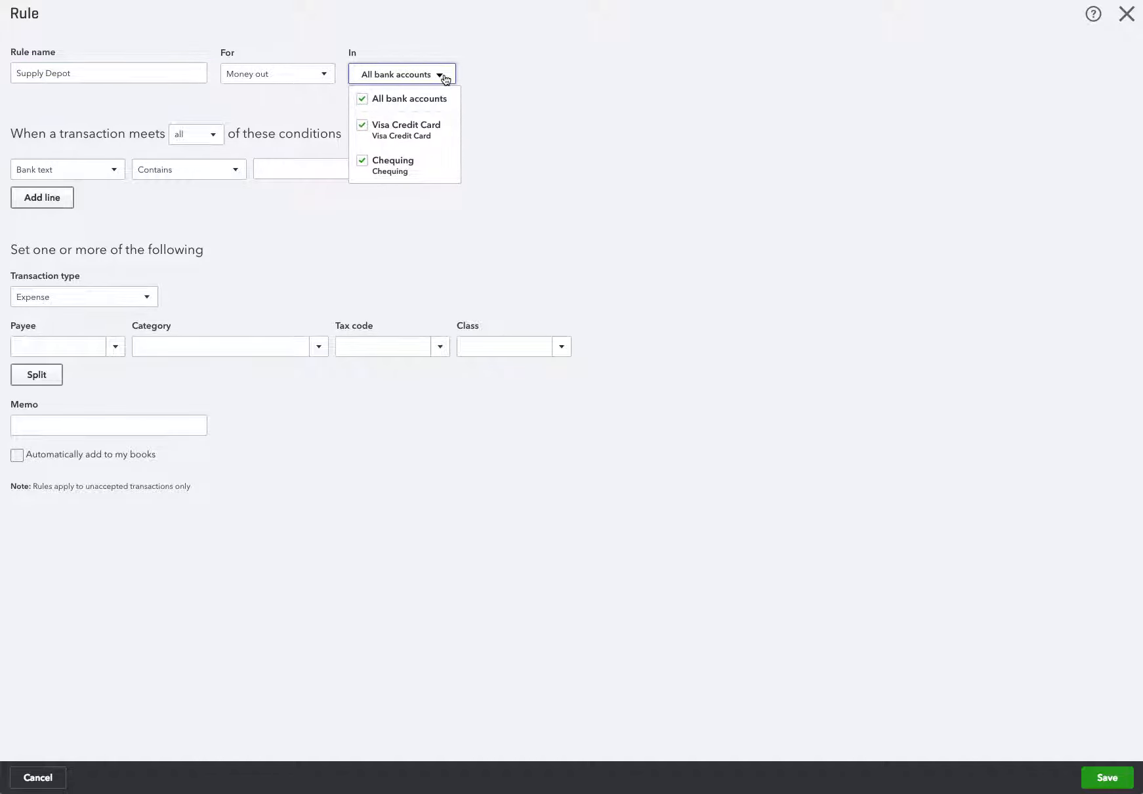
click(514, 88)
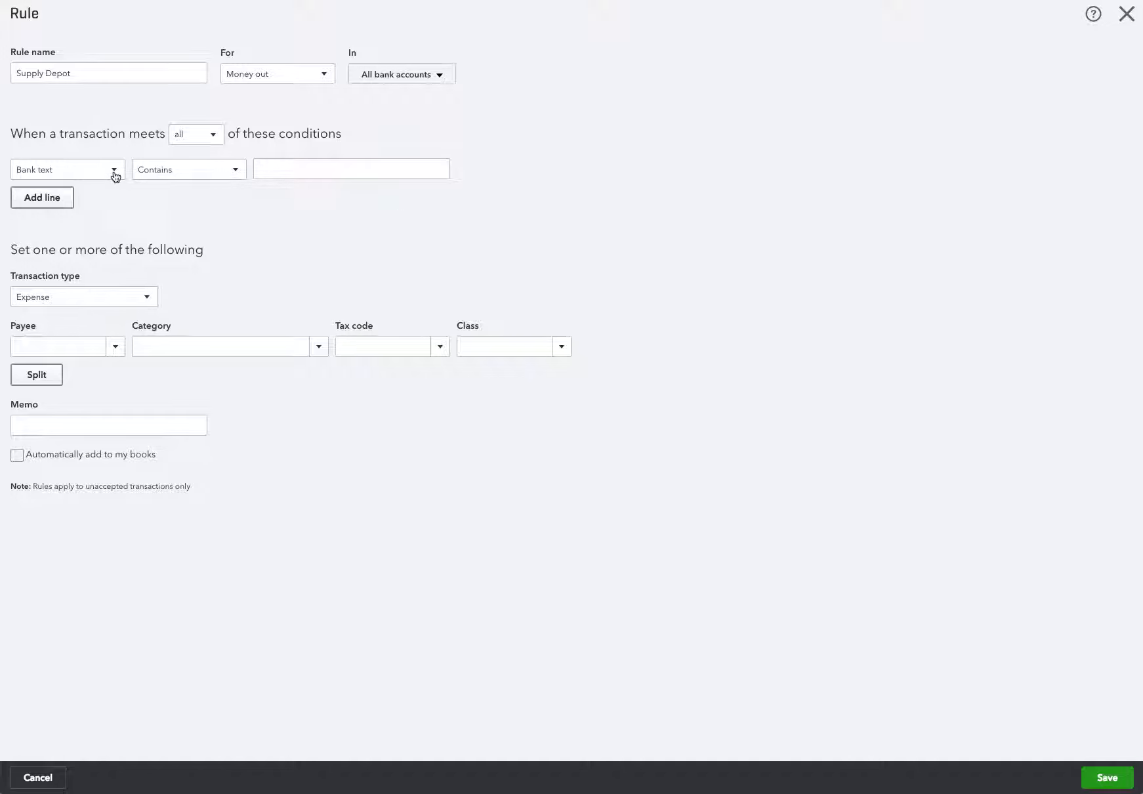
- Set the rule's conditions to bank text containing "Supply Depot" and an amount less than 0
click(264, 172)
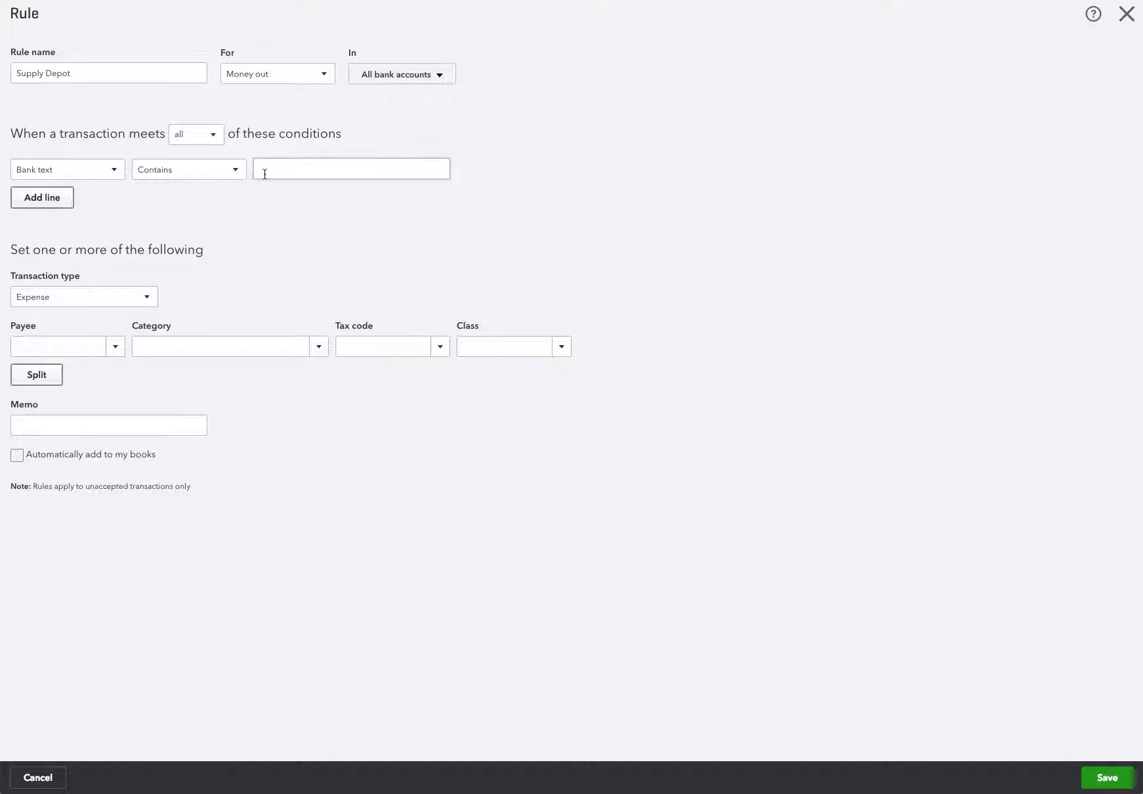
text(Supply Depot)
click(62, 200)
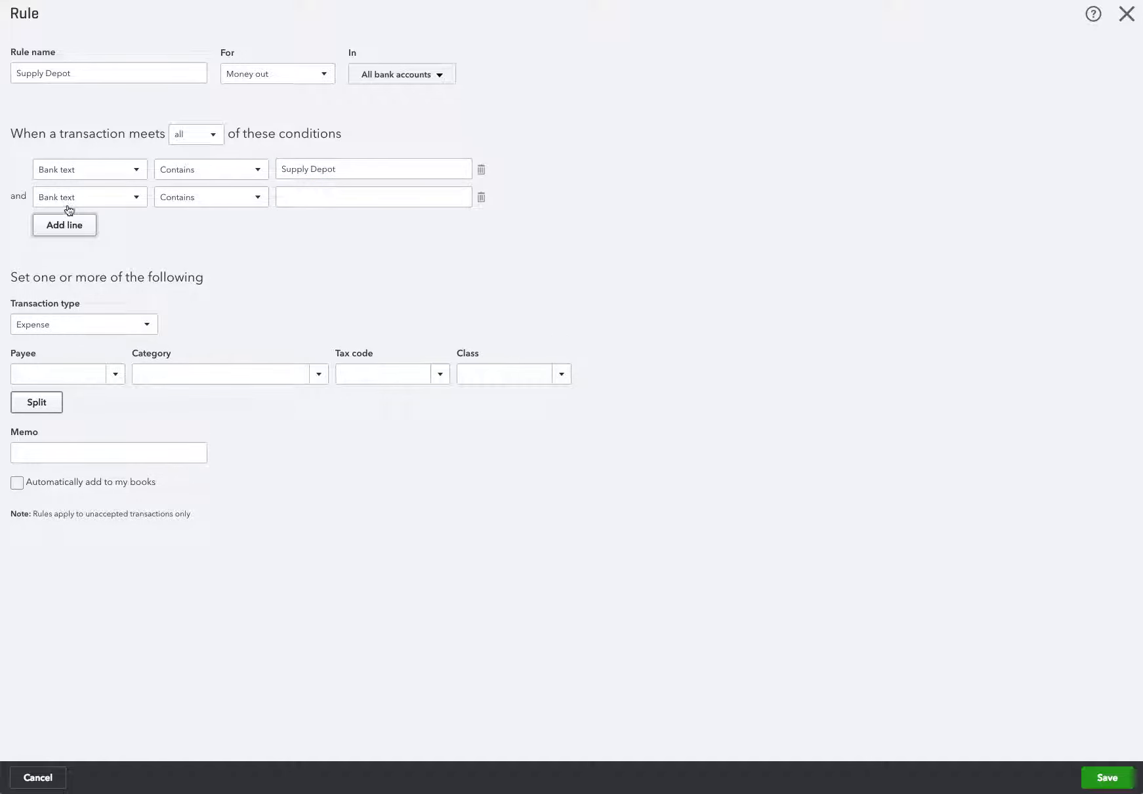
click(136, 199)
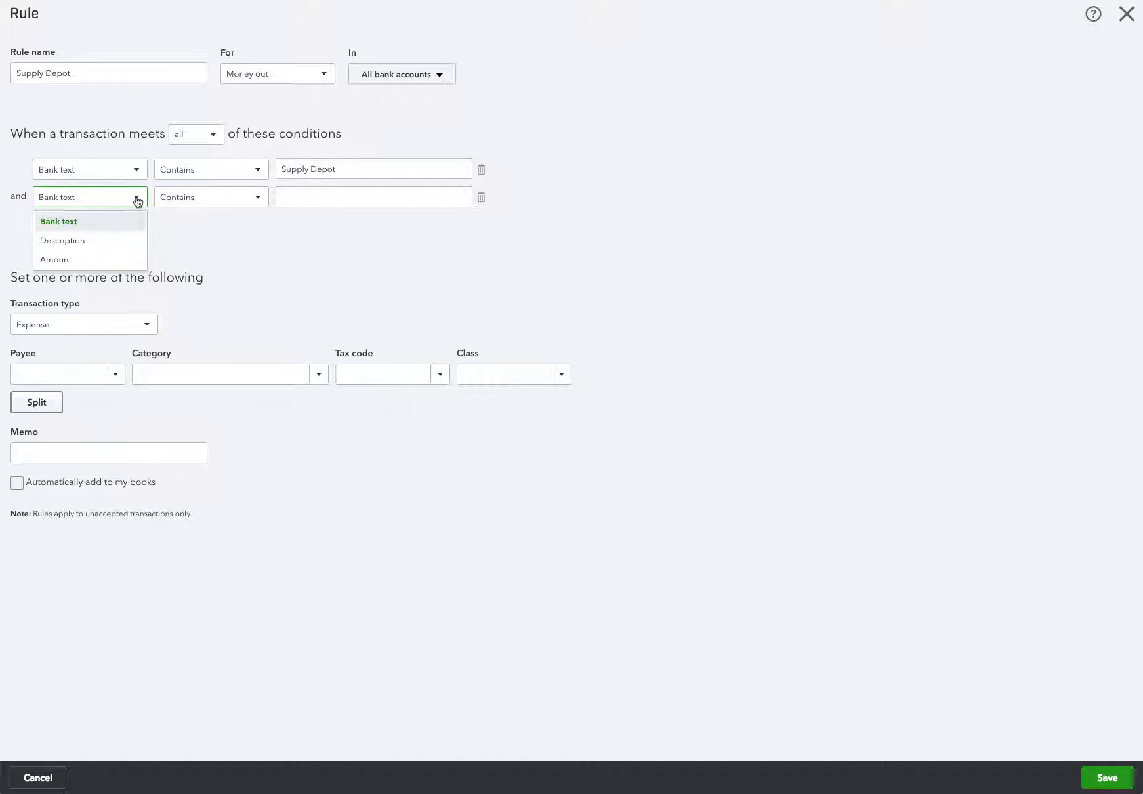
click(117, 259)
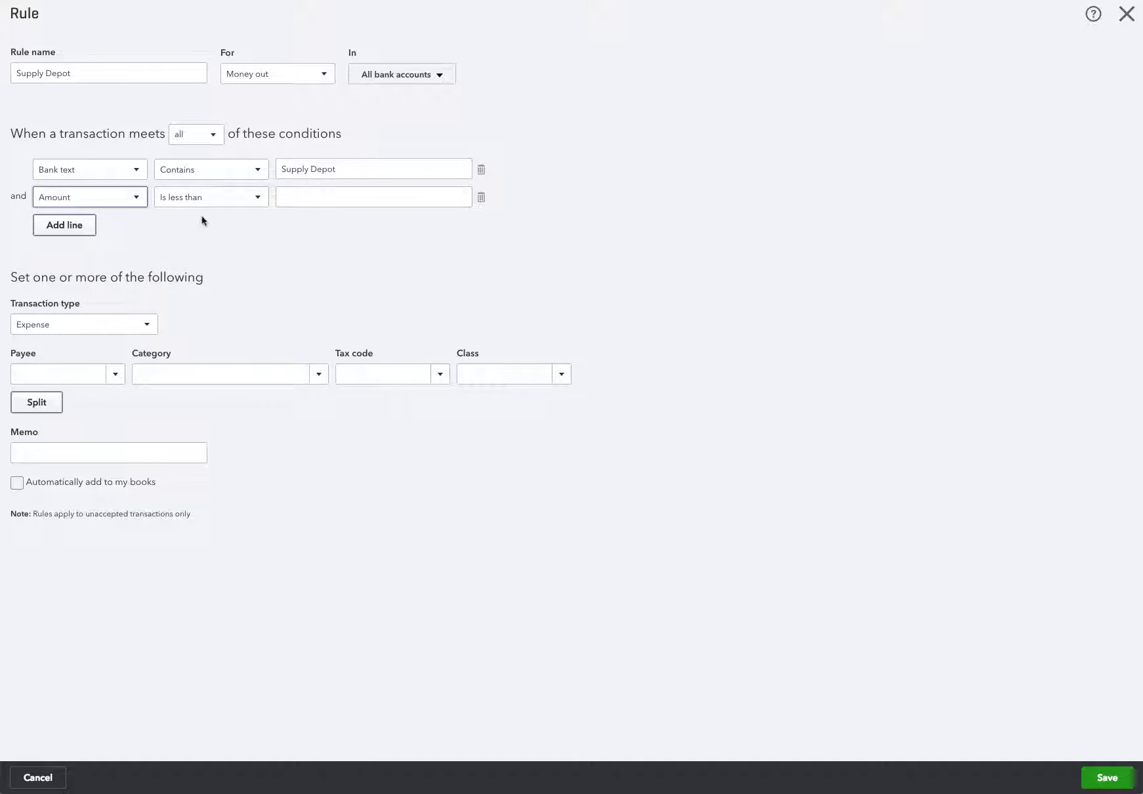
click(256, 199)
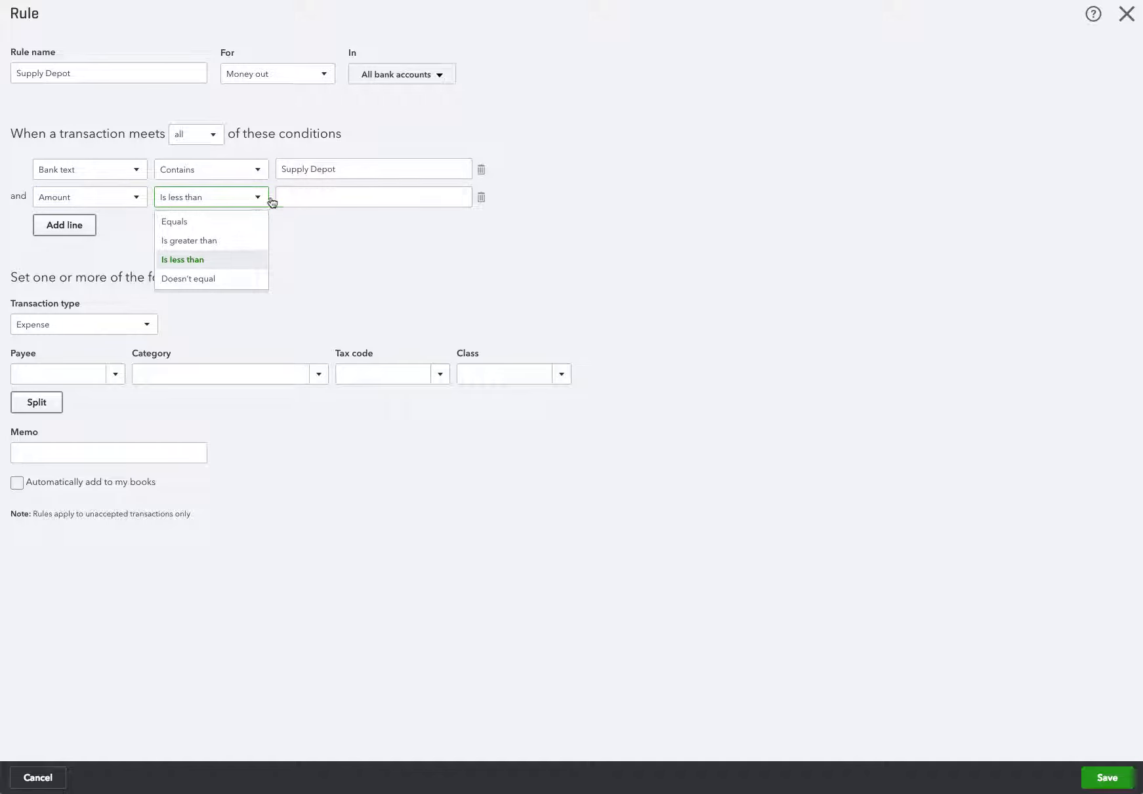
click(288, 194)
text(0)
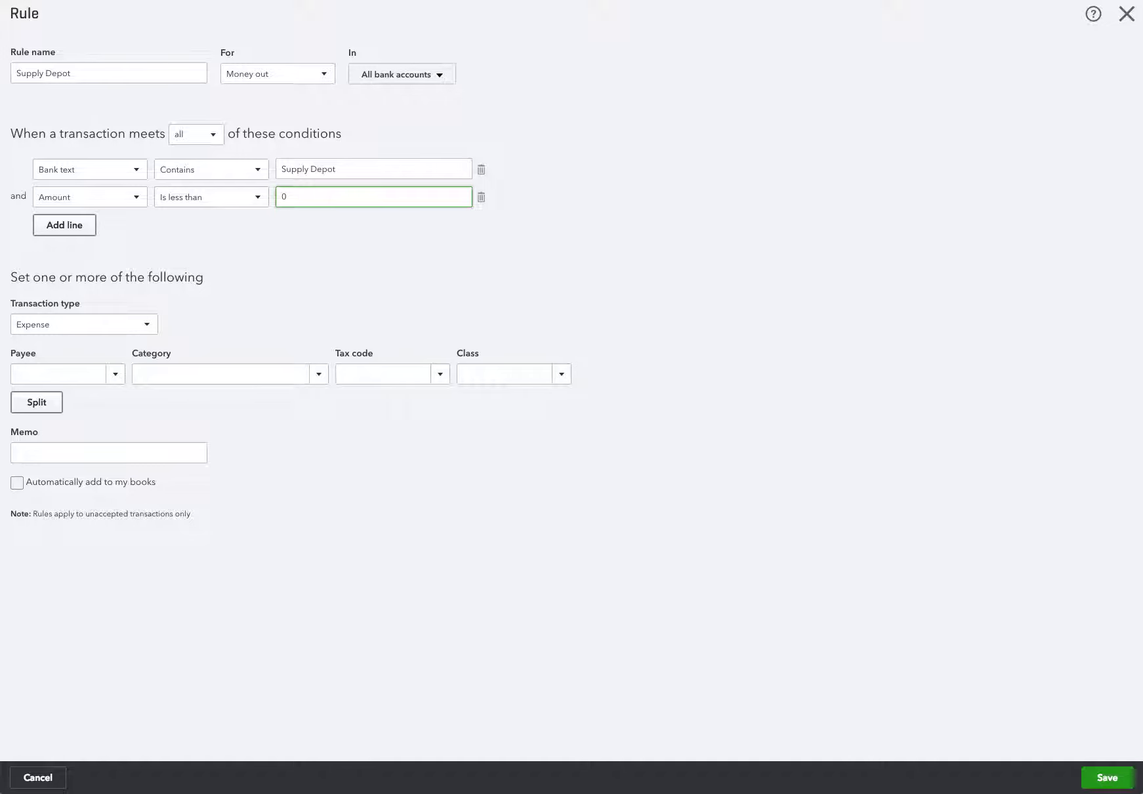
- Assign the existing supplier Supplies Depot as the rule's payee
click(49, 378)
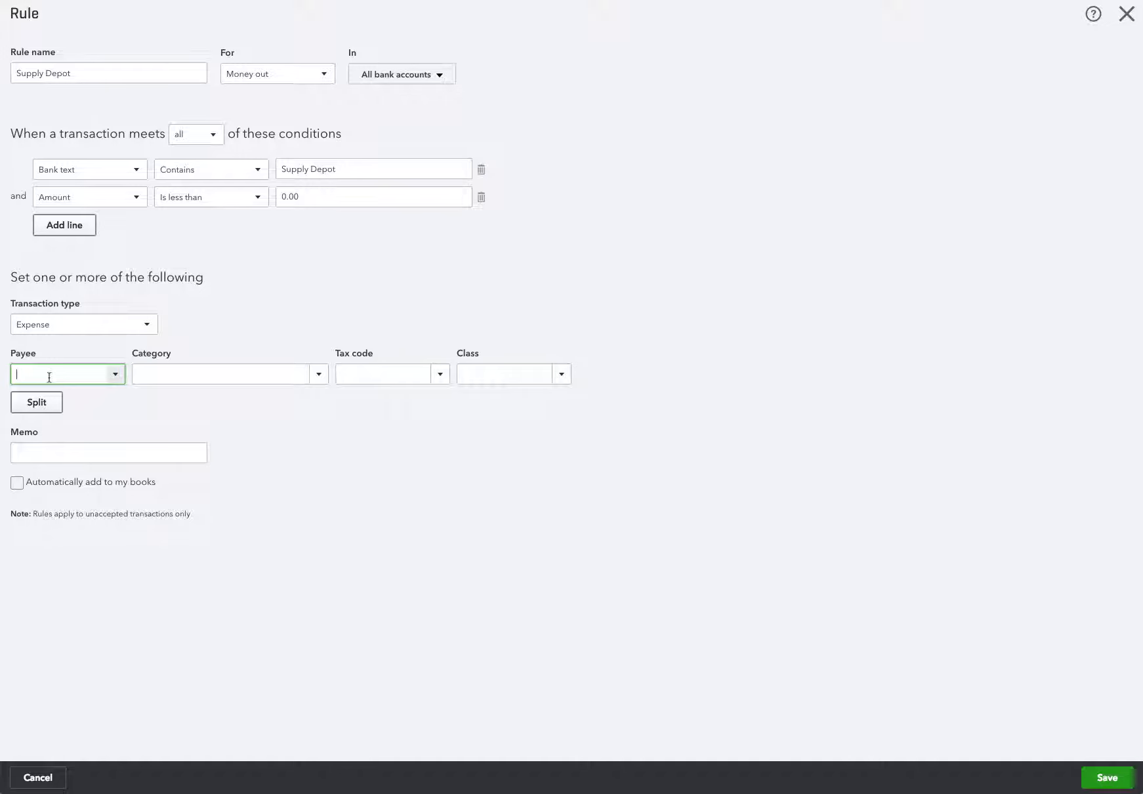
text(Supply)
key(BackSpace)
key(BackSpace)
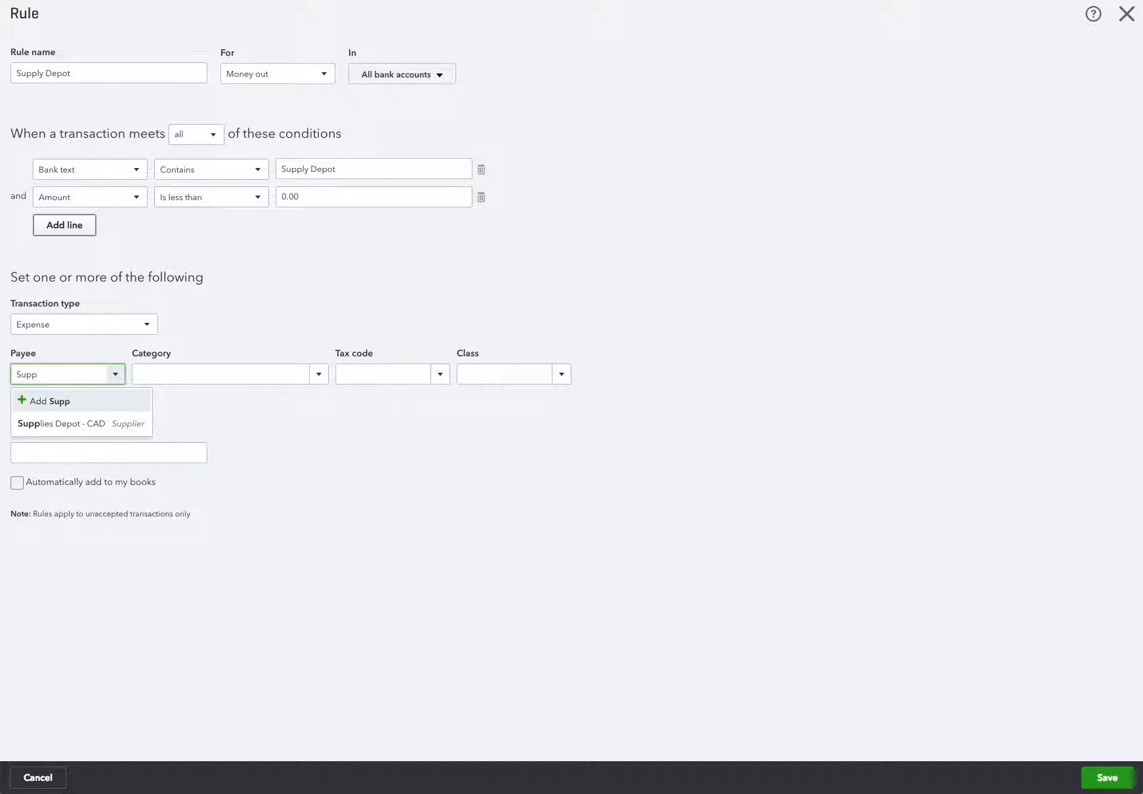
click(57, 423)
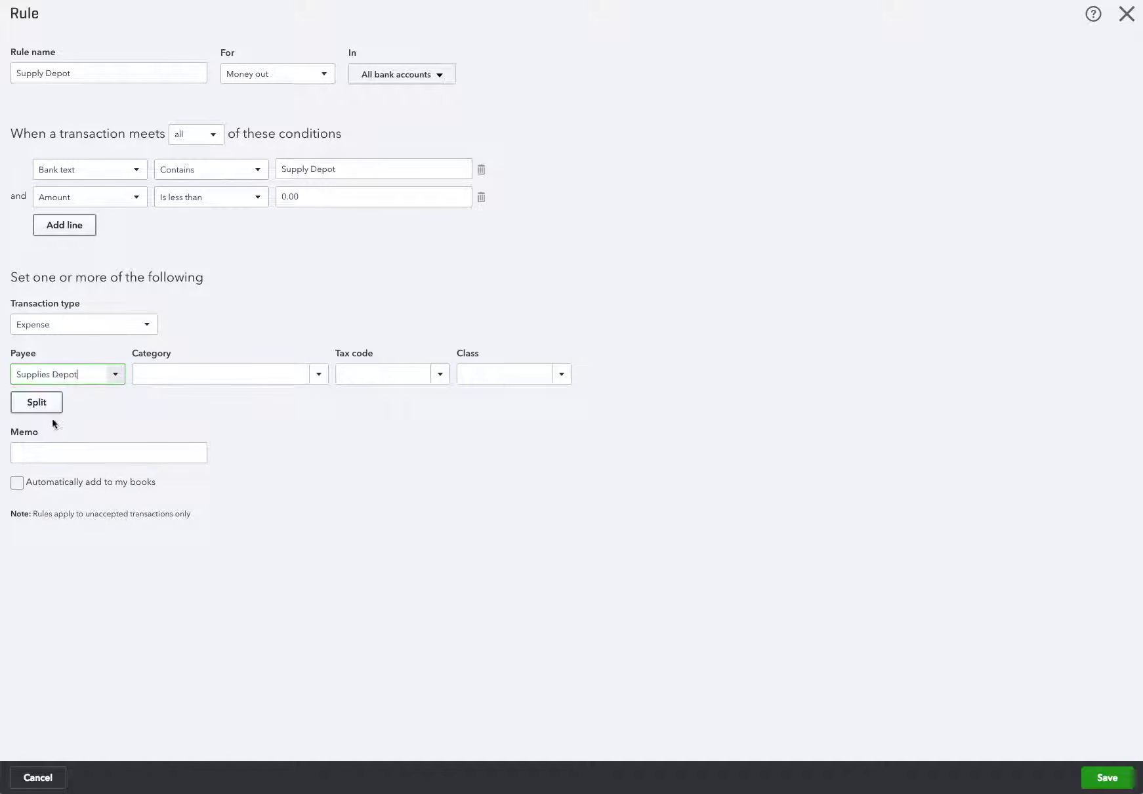
- Rename the rule to Supplies Depot
click(40, 74)
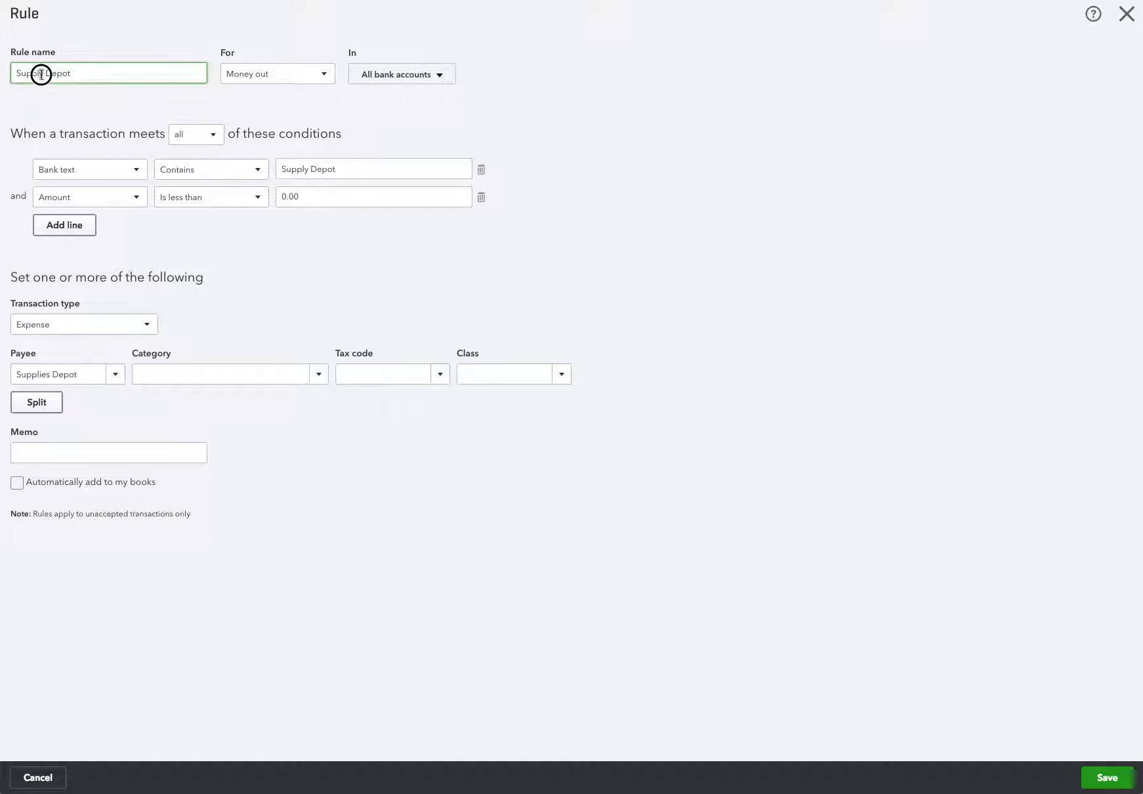
key(Delete)
text(ies)
- Set the rule's category to Office Supplies
click(150, 374)
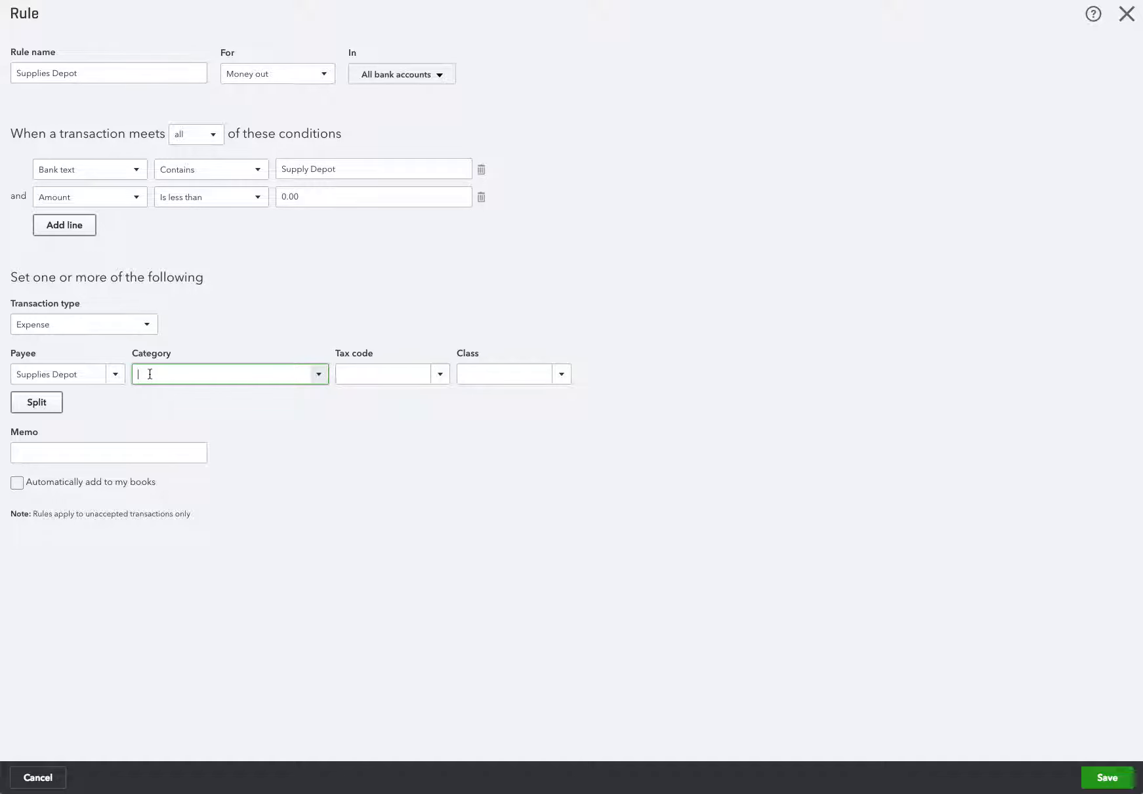
text(Office)
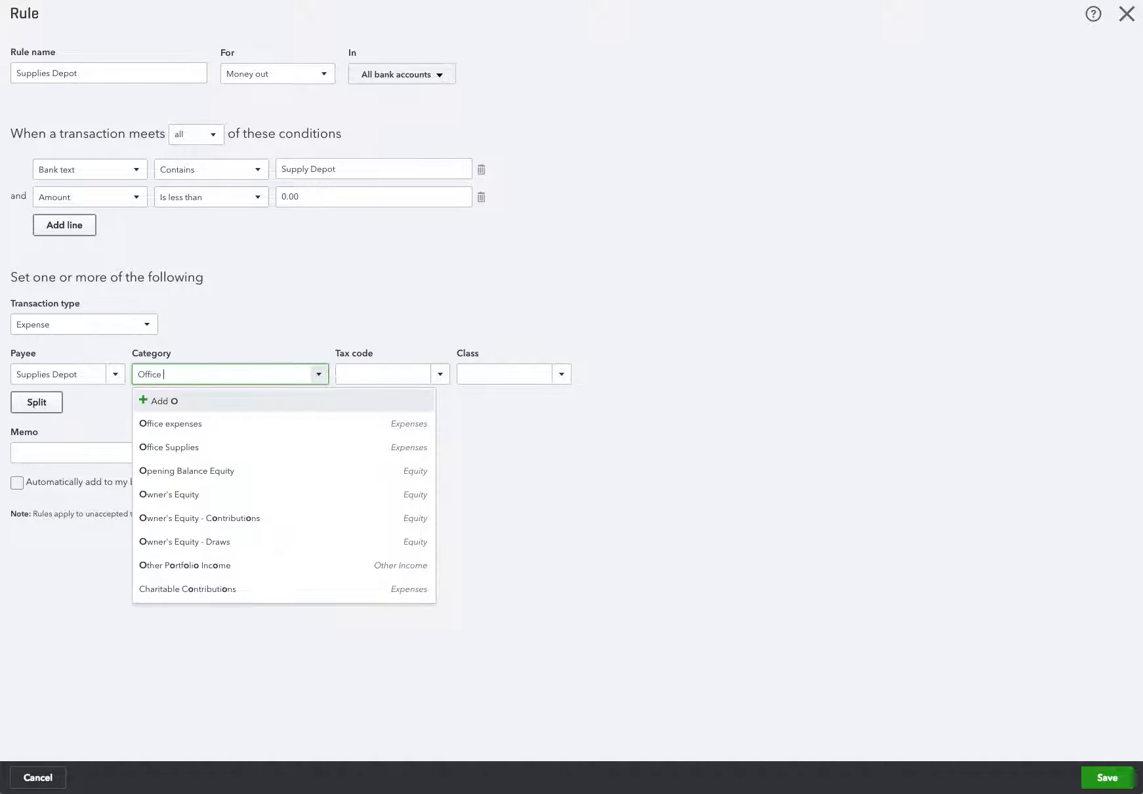
text( Supp)
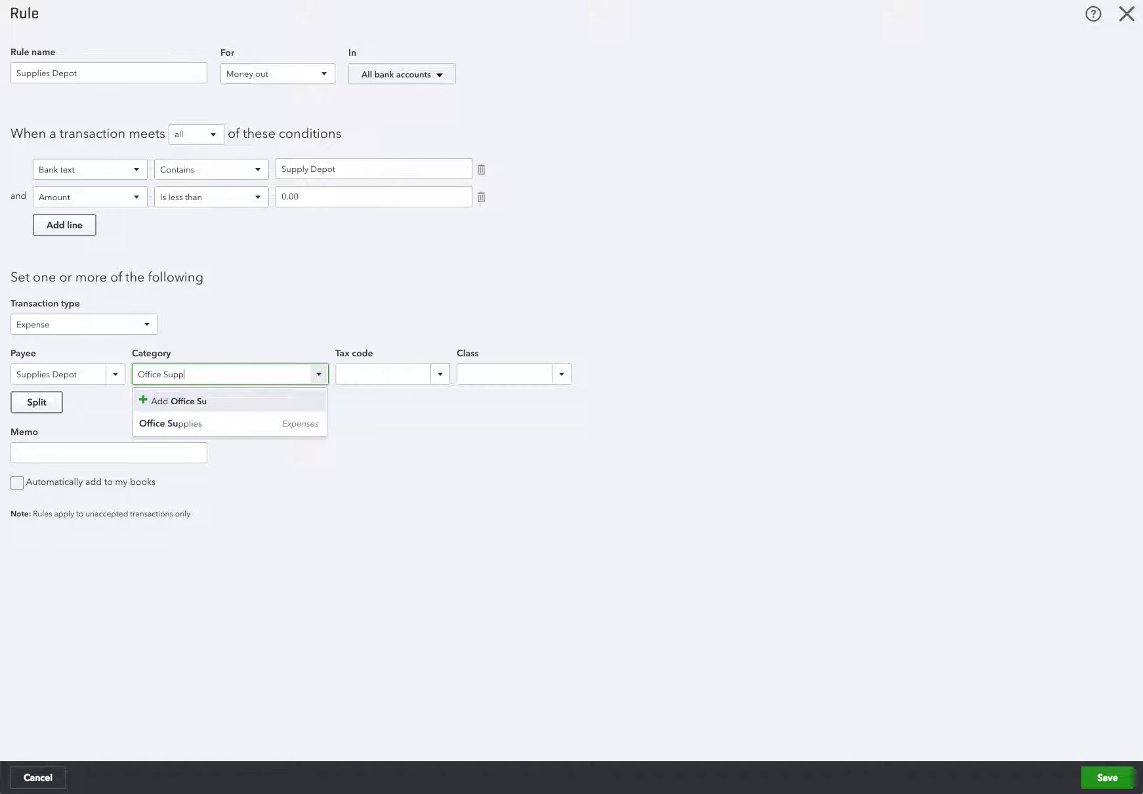
text(lies)
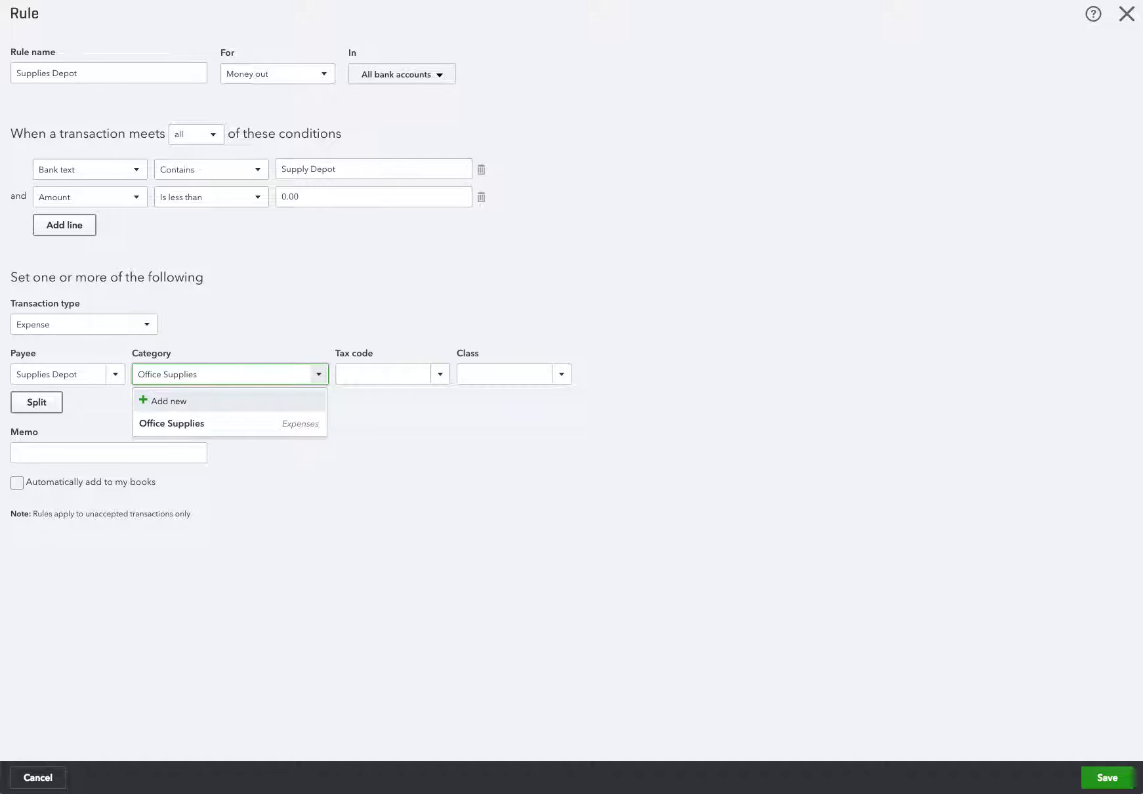
- Apply the HST ON (13%) tax code to the Supplies Depot rule and save it
click(357, 377)
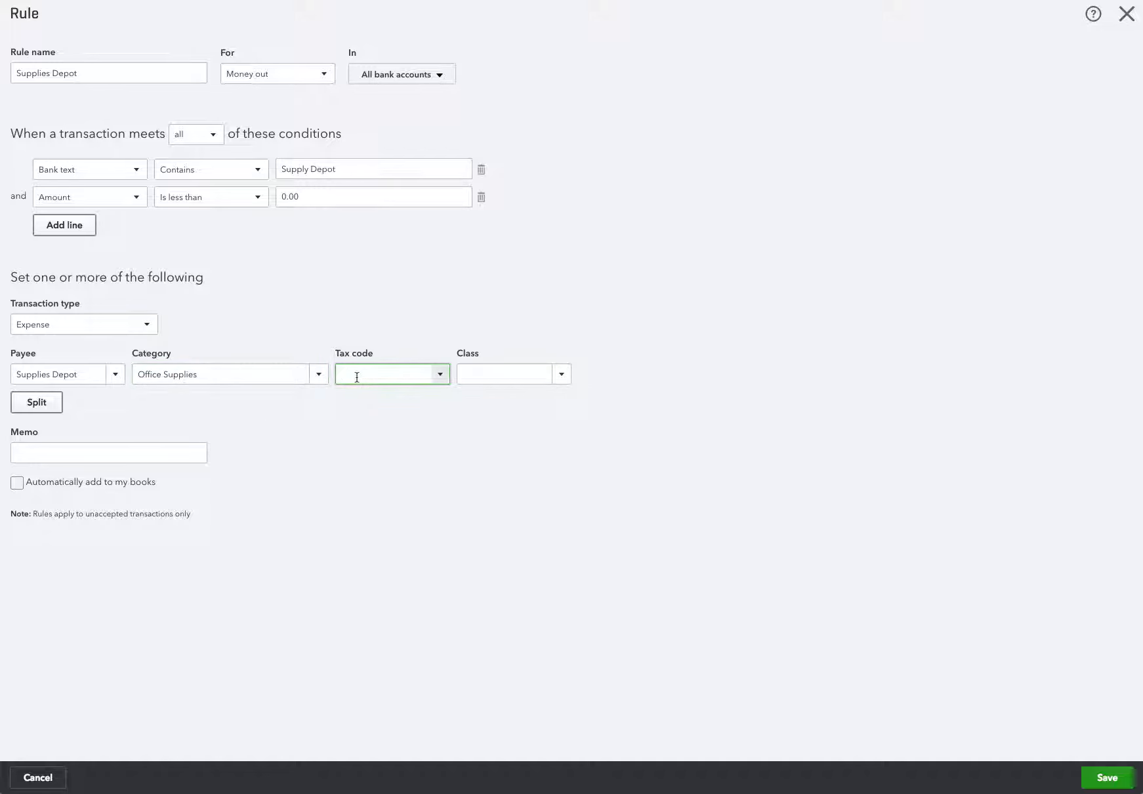
click(437, 374)
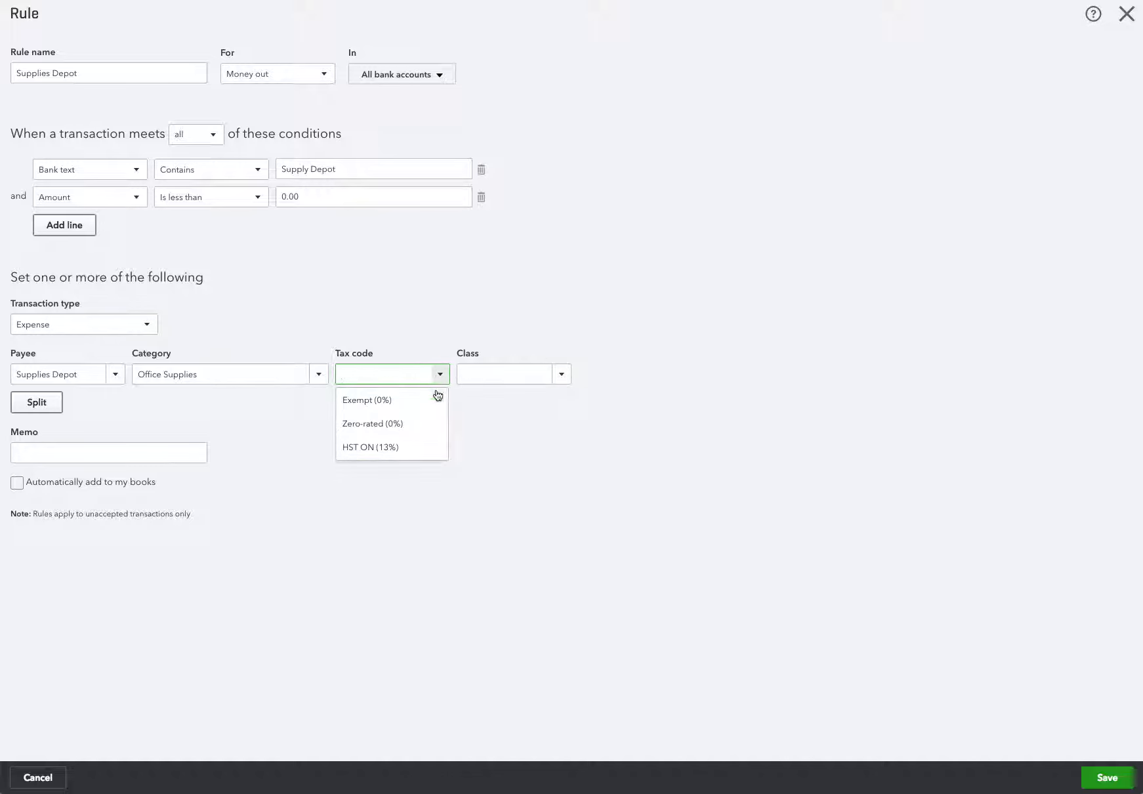
click(407, 452)
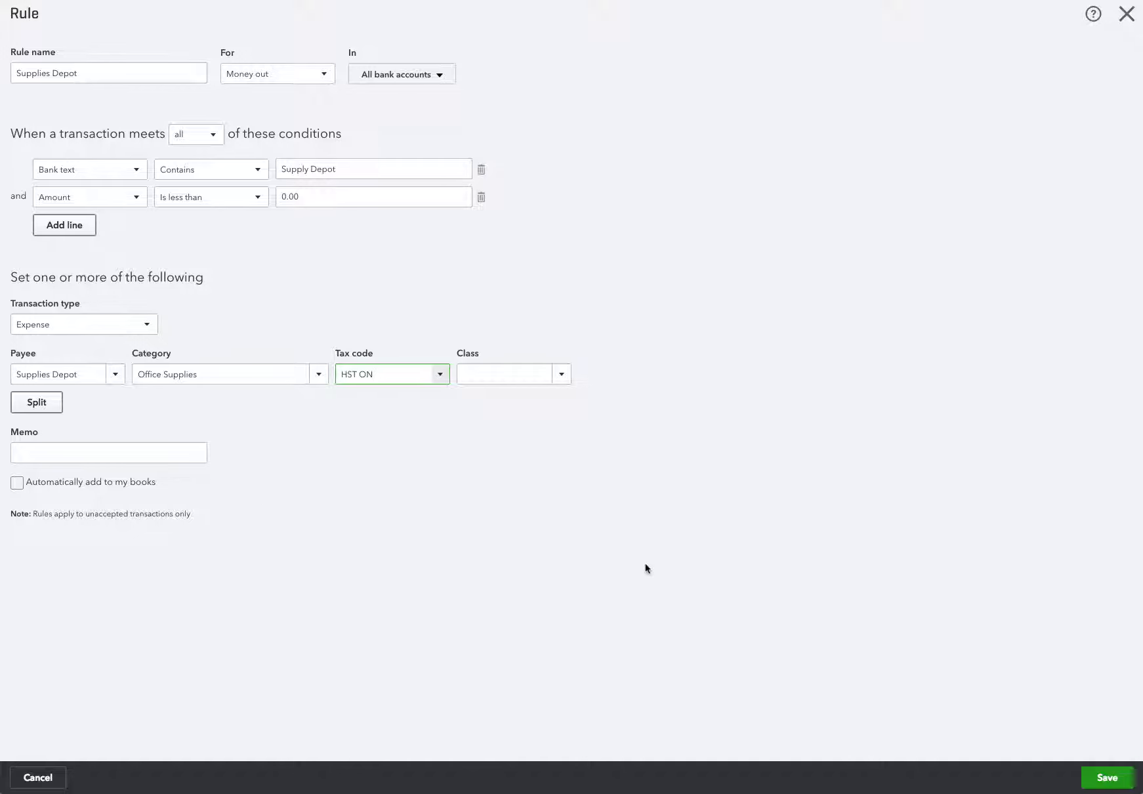
click(1105, 780)
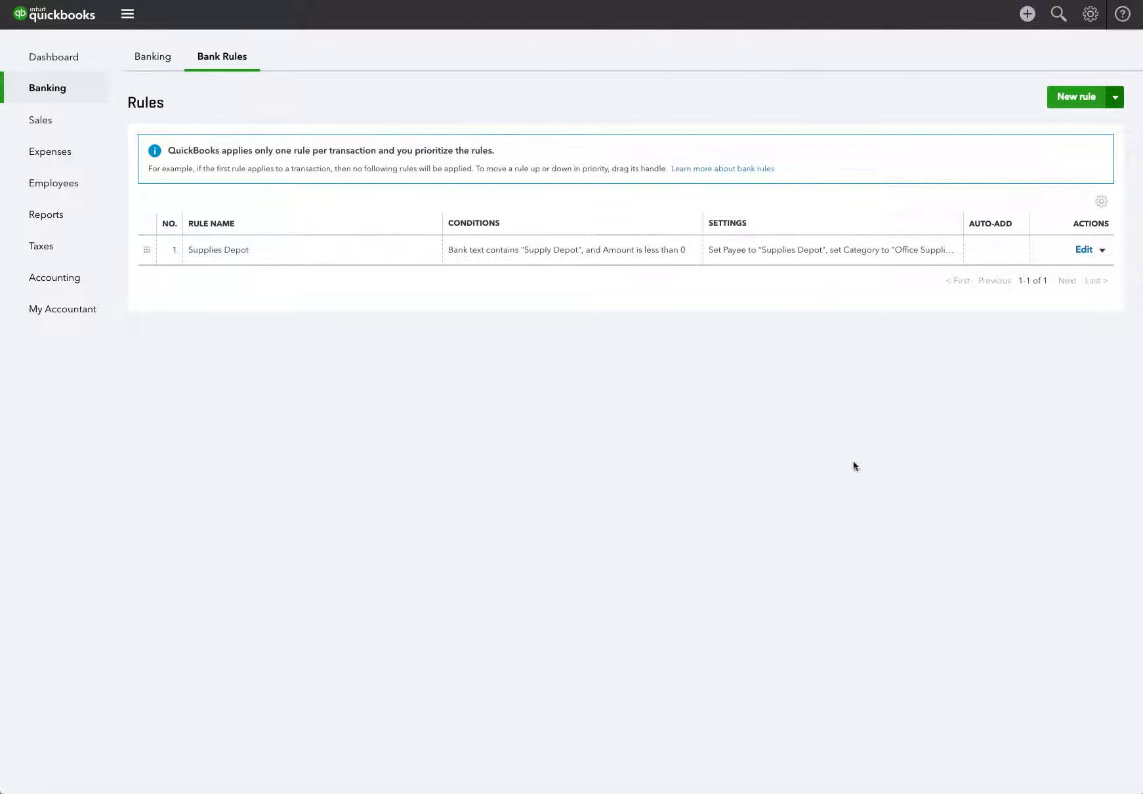
- Create a second bank rule named Supplies Depot for Money in transactions
click(1063, 102)
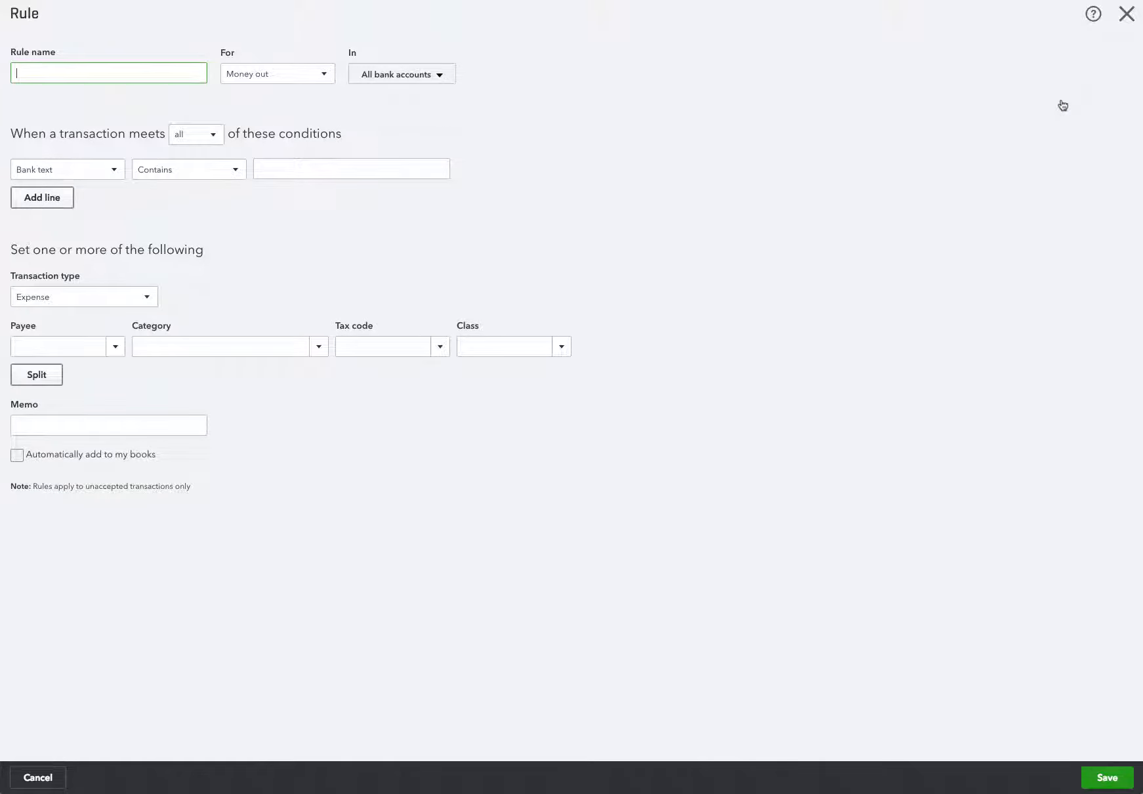
click(29, 73)
text(Supplies Depot)
key(Tab)
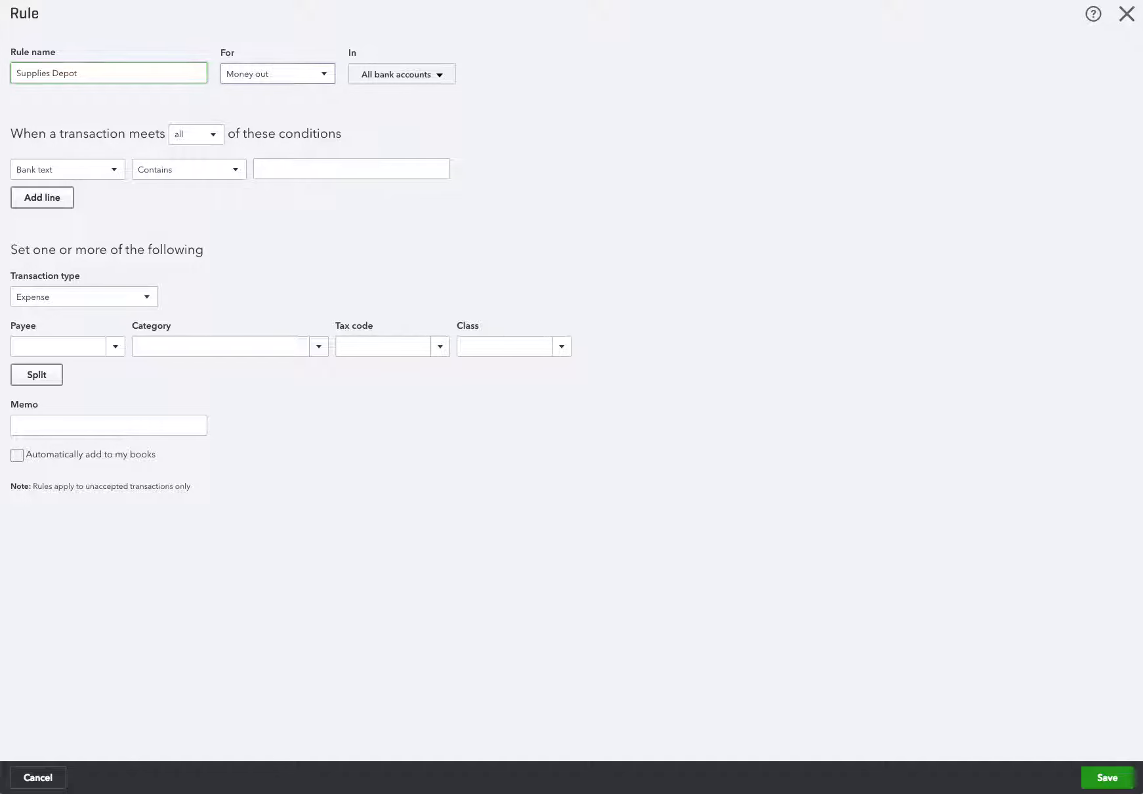
click(323, 75)
click(301, 116)
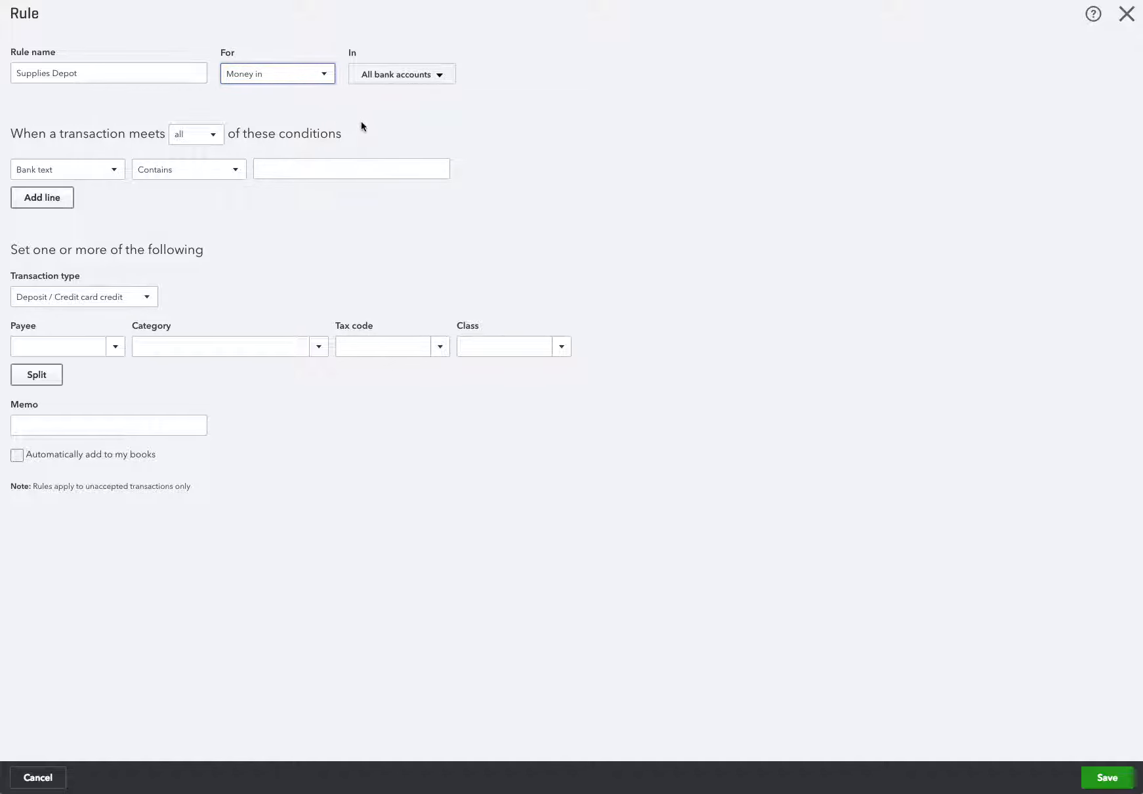
- Set the Money in rule's first condition to bank text containing "Supplies Depot"
click(327, 171)
text(Sup)
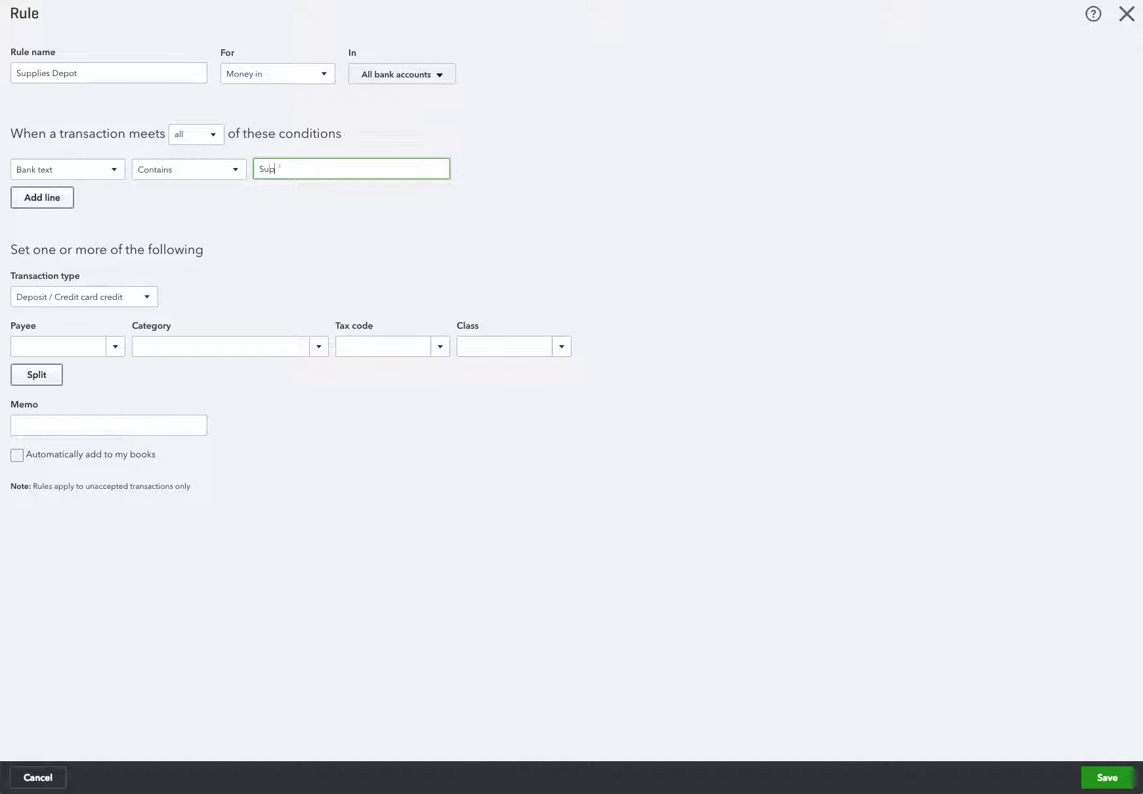
text(plies Depot)
- Add a second condition to the Money in rule requiring an amount greater than 0
click(42, 198)
click(134, 198)
click(105, 260)
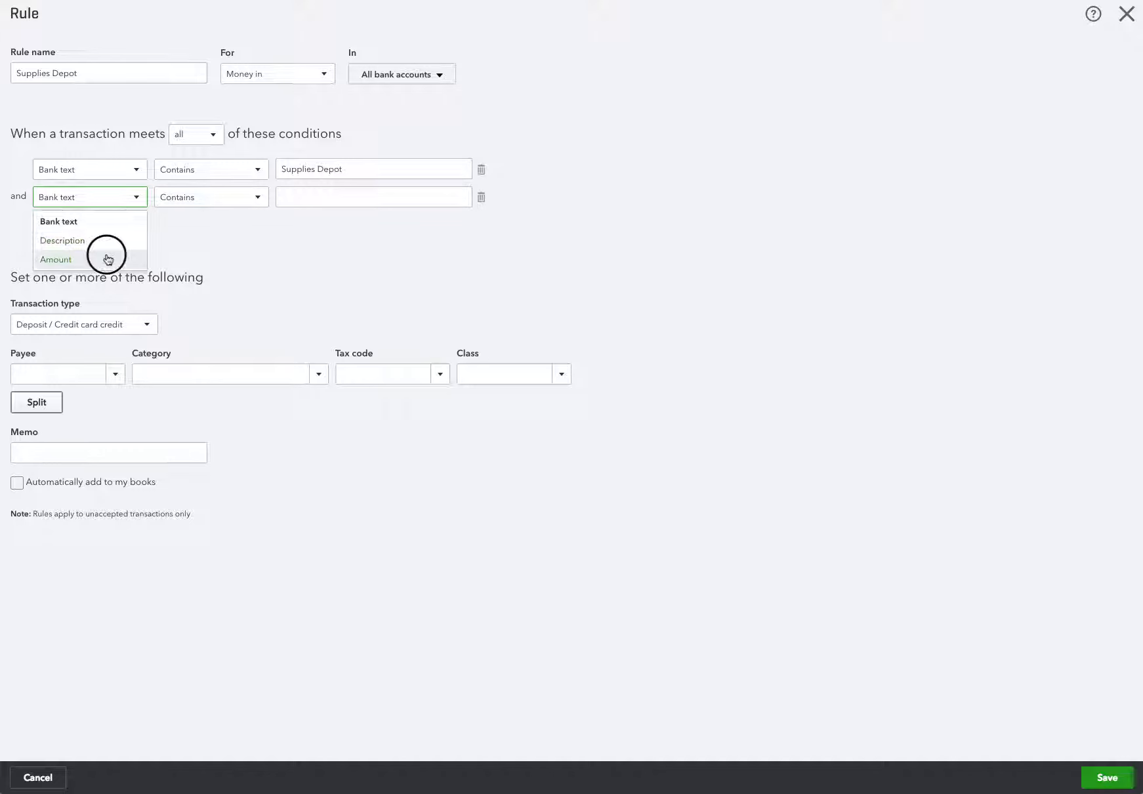
click(256, 202)
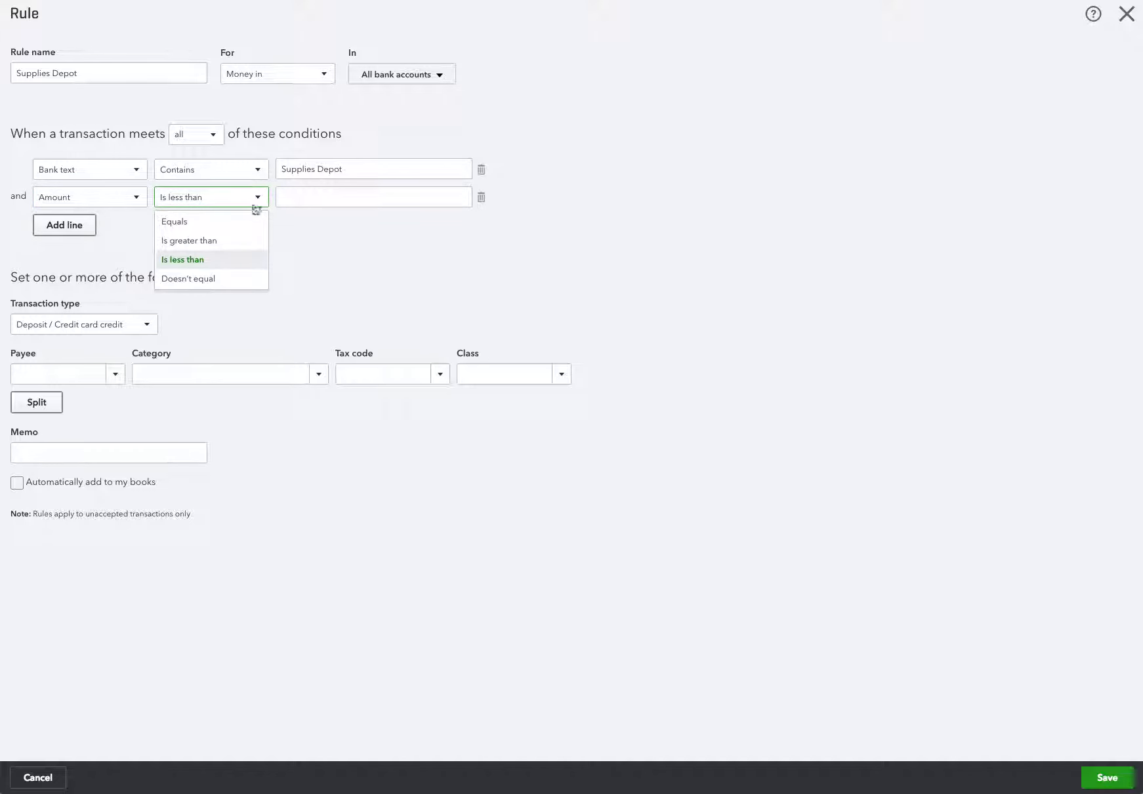
click(230, 241)
click(296, 198)
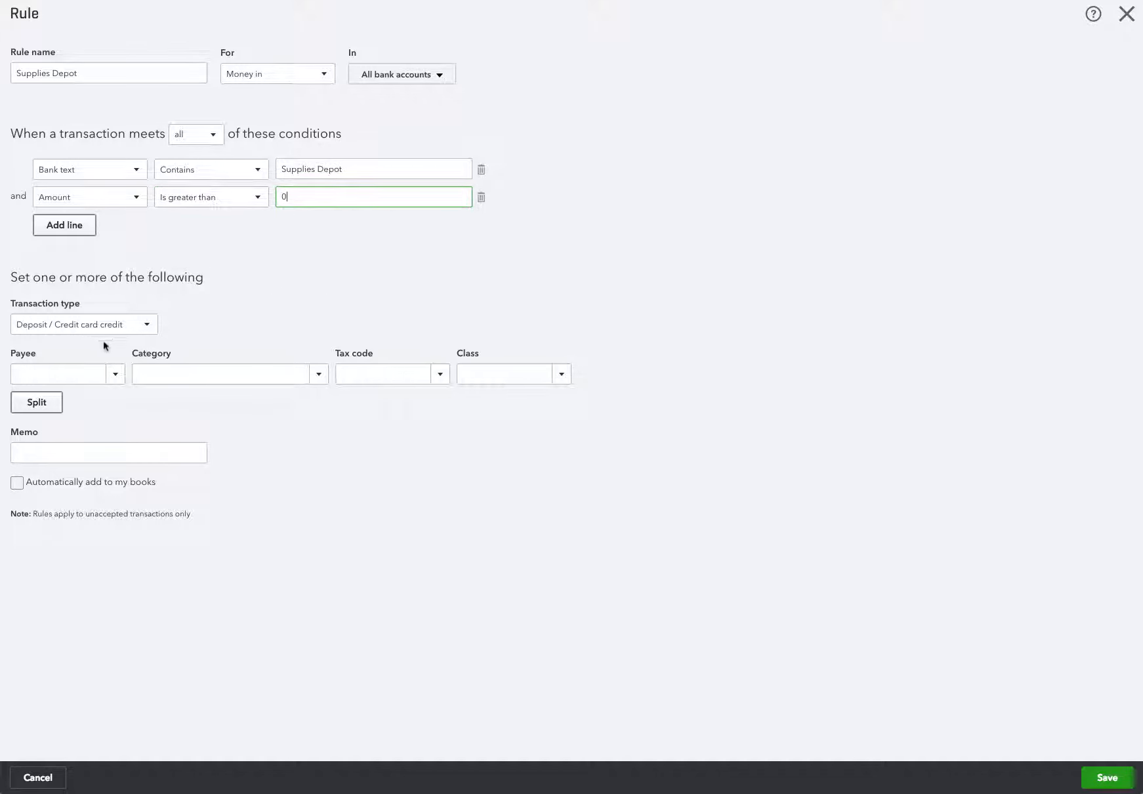
- Keep Deposit / Credit card credit as the transaction type and set the payee to Supplies Depot
click(147, 328)
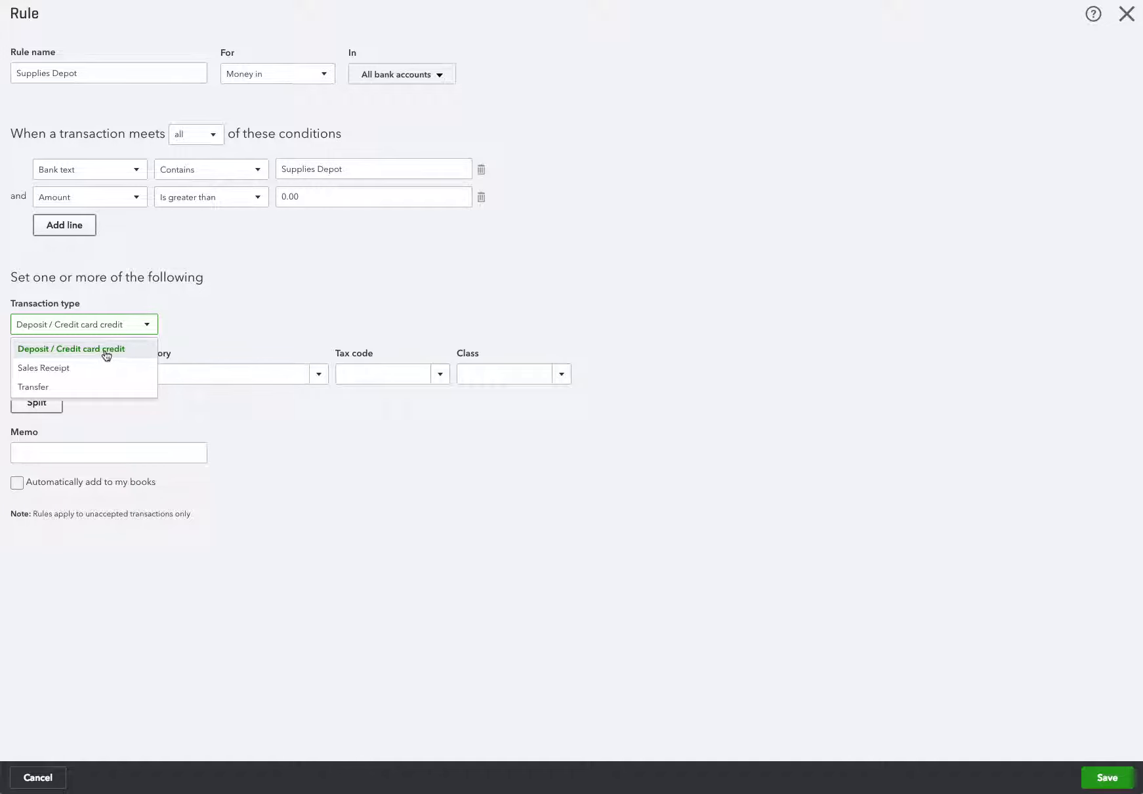
click(192, 334)
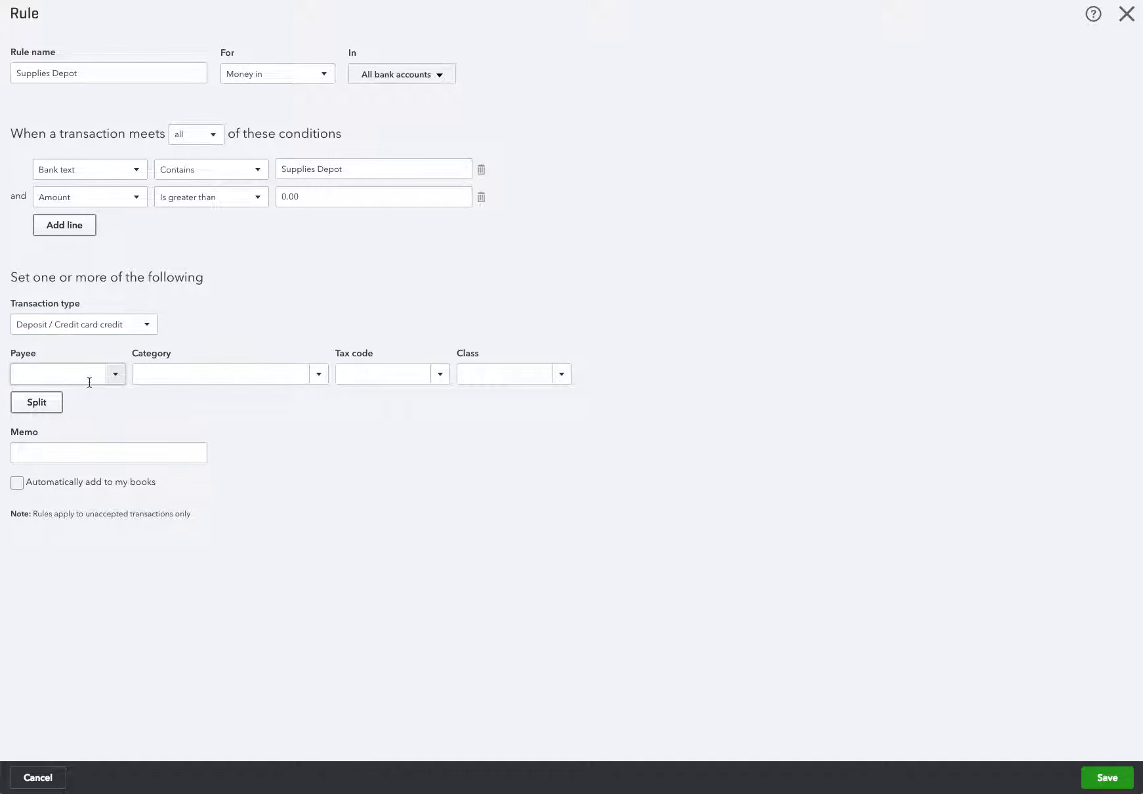
click(60, 373)
text(Supplies Depot)
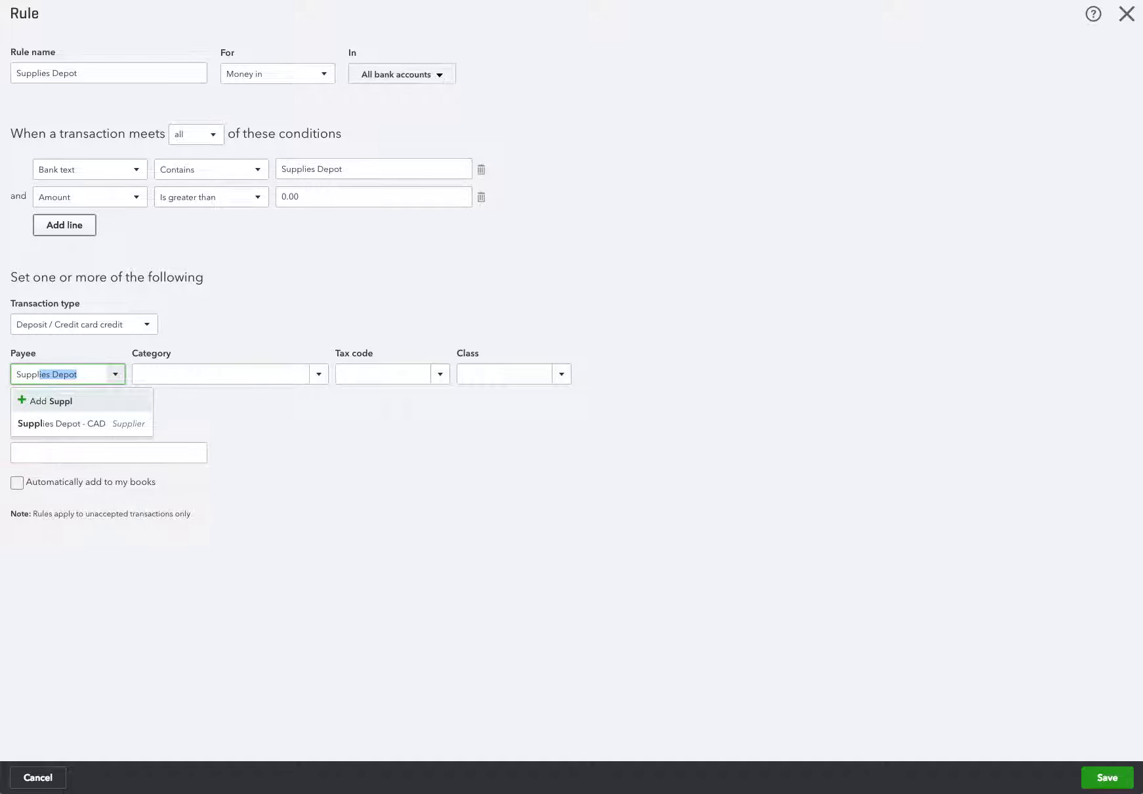
- Assign the Office Supplies category and HST ON tax code to the Money in rule, and try to save it
click(135, 374)
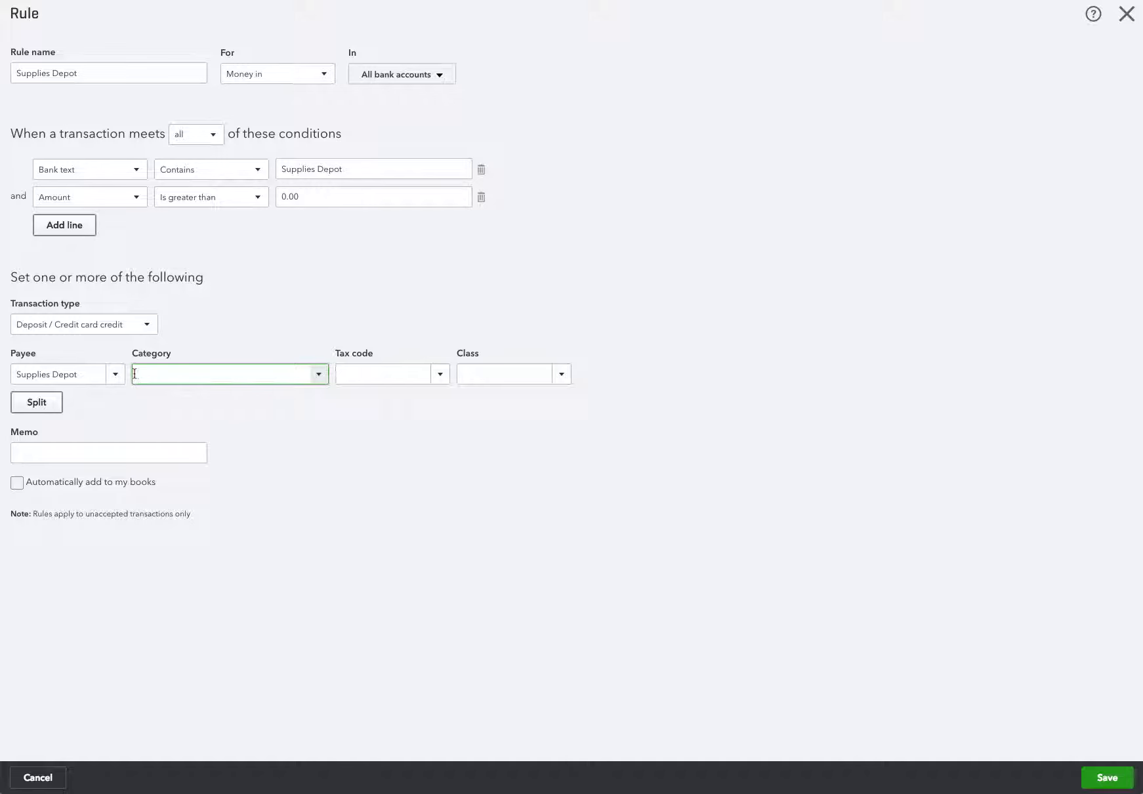
text(Offi)
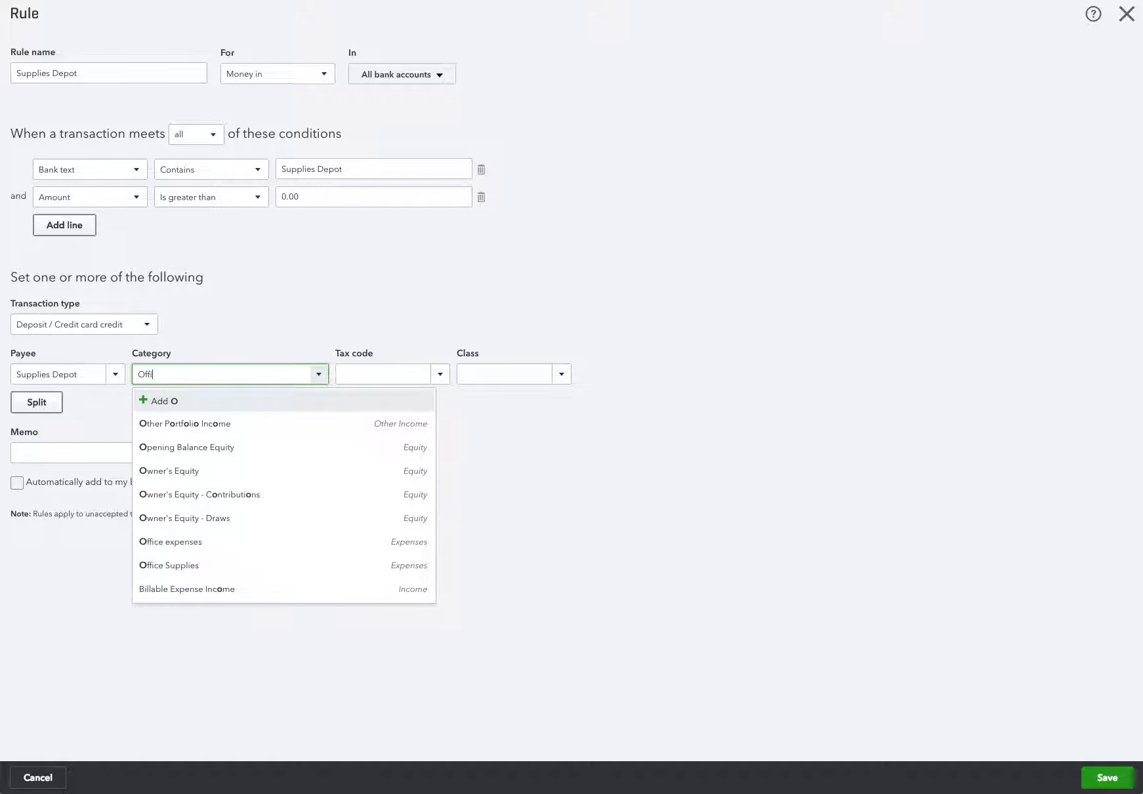
text(ce expenses)
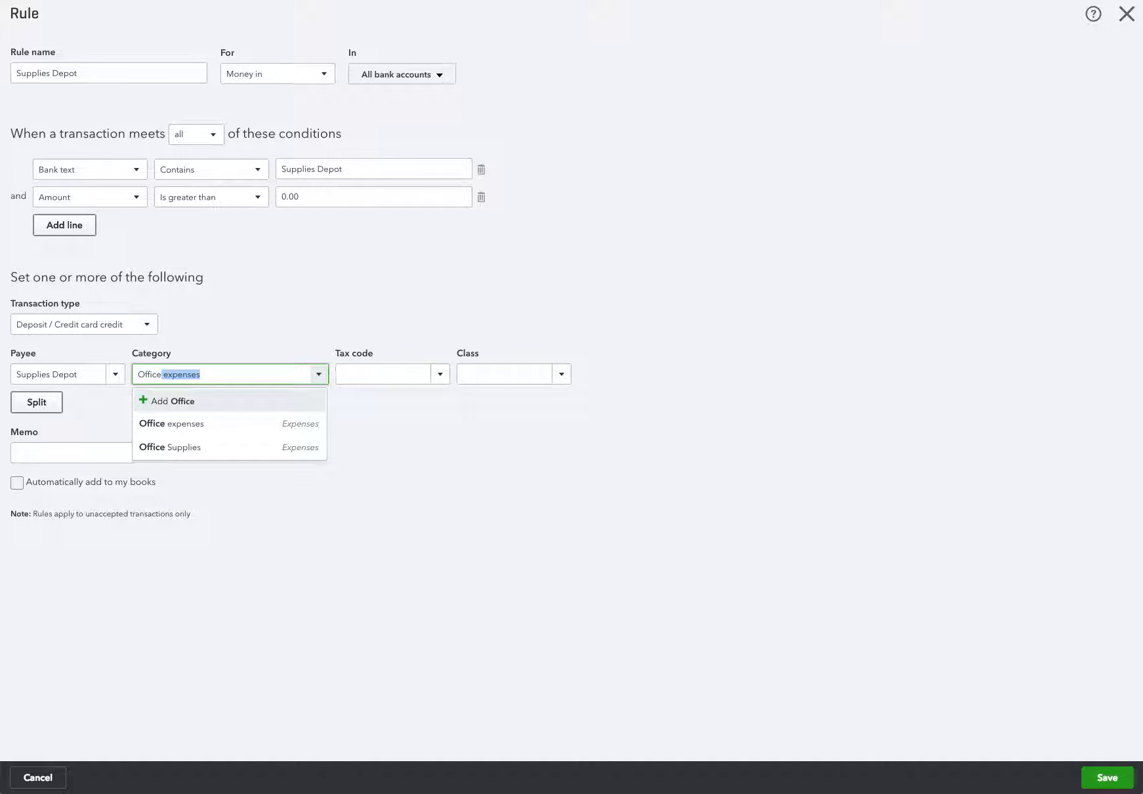
click(156, 446)
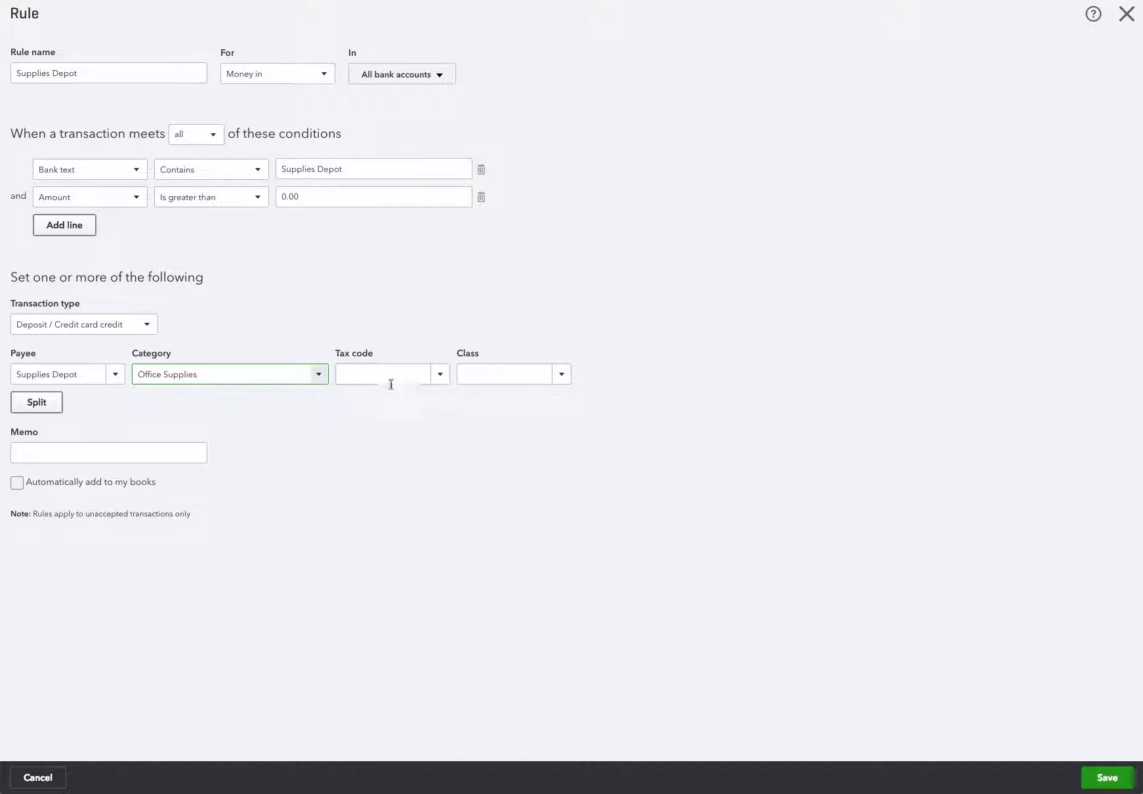
click(440, 378)
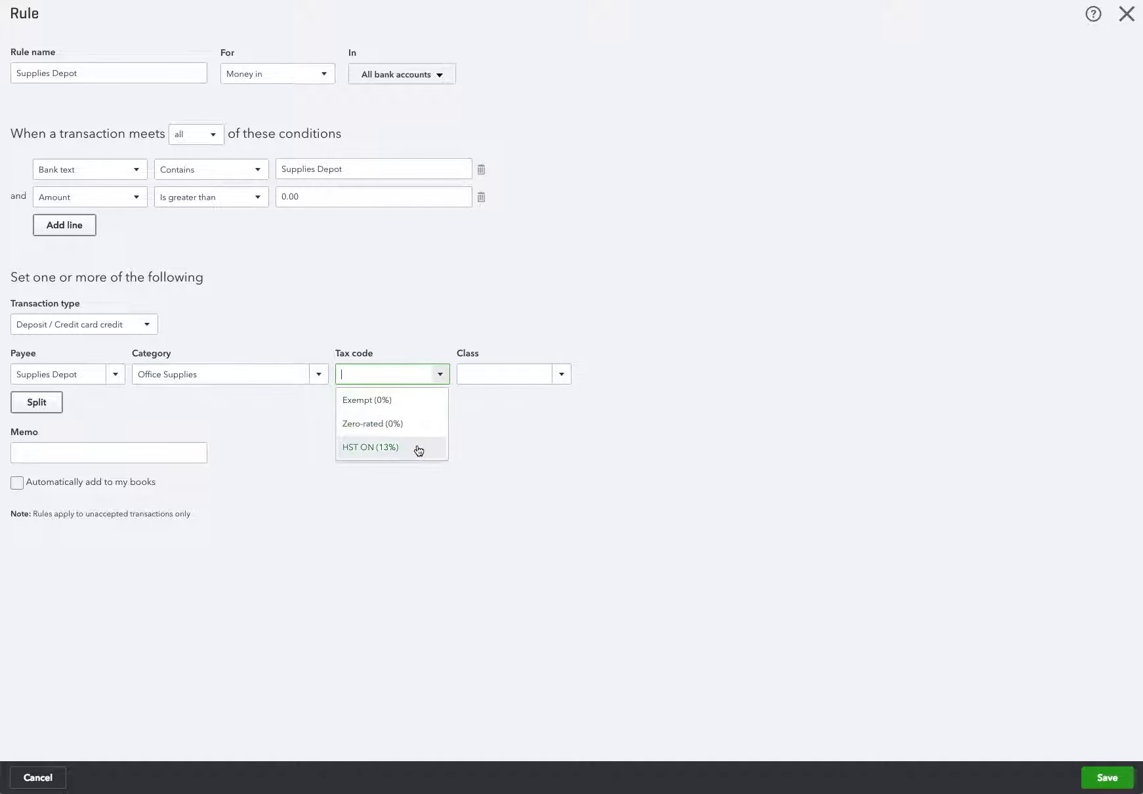
click(418, 450)
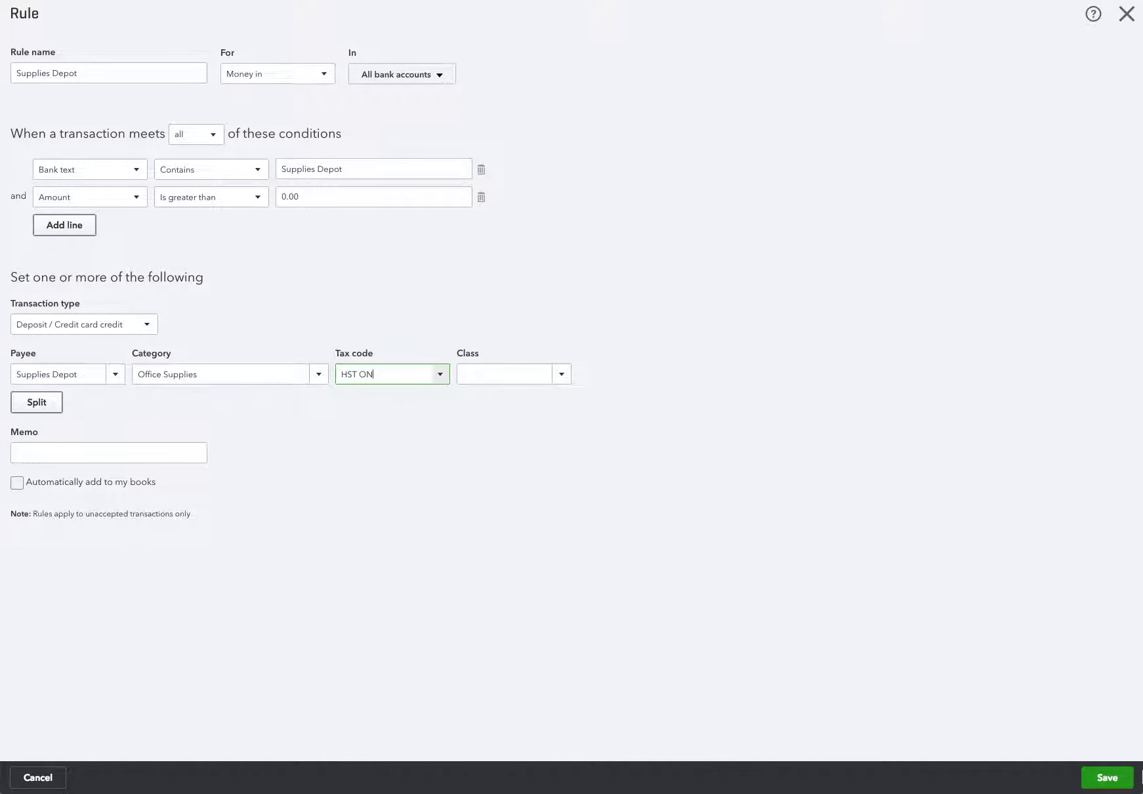
click(1108, 777)
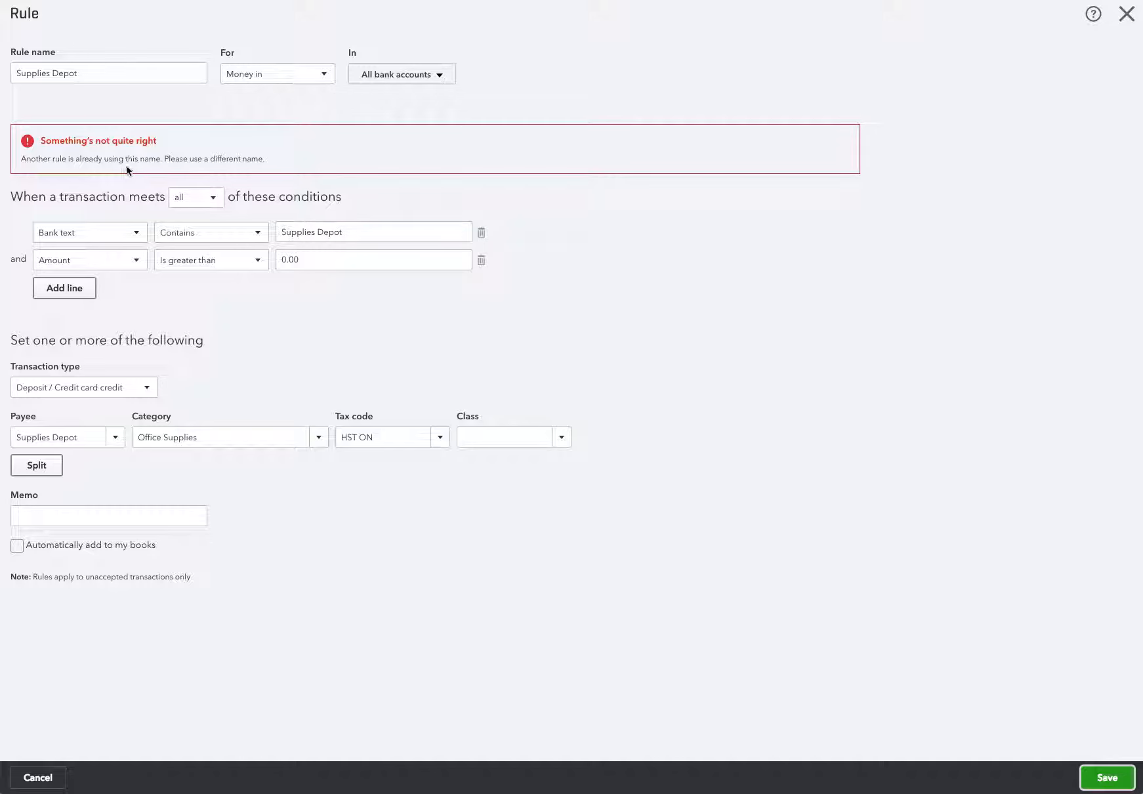
- Rename the Money in rule as "Supplies Depot - MI" and save it
click(78, 76)
triple_click(62, 78)
click(47, 73)
click(77, 74)
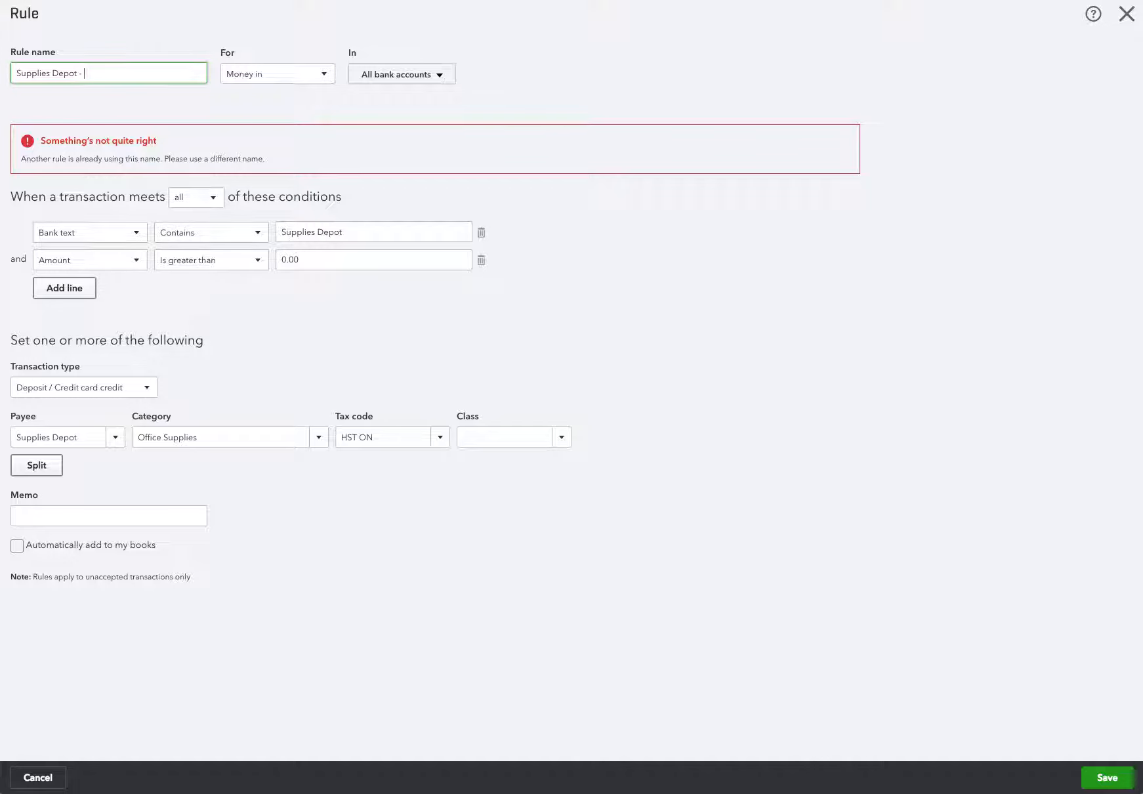
text(i)
click(1125, 784)
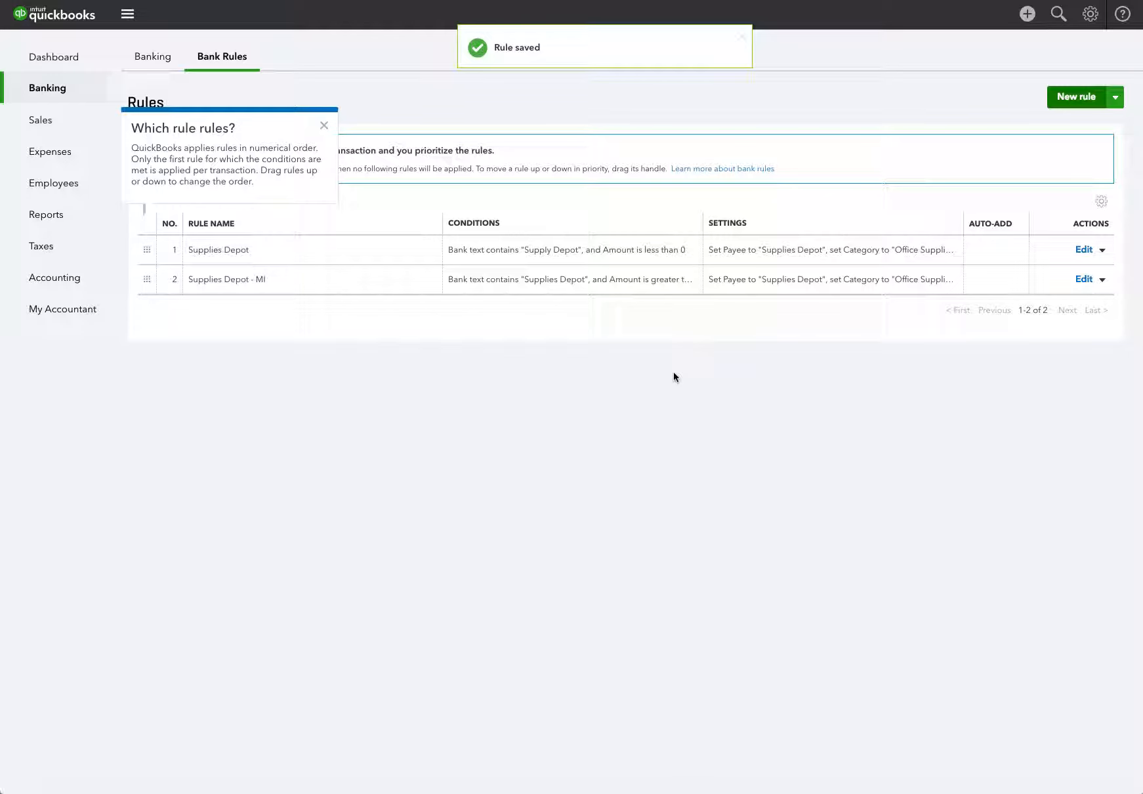
- Correct the bank text condition of the first Supplies Depot rule to "Supplies Depot" and save the rule
click(616, 253)
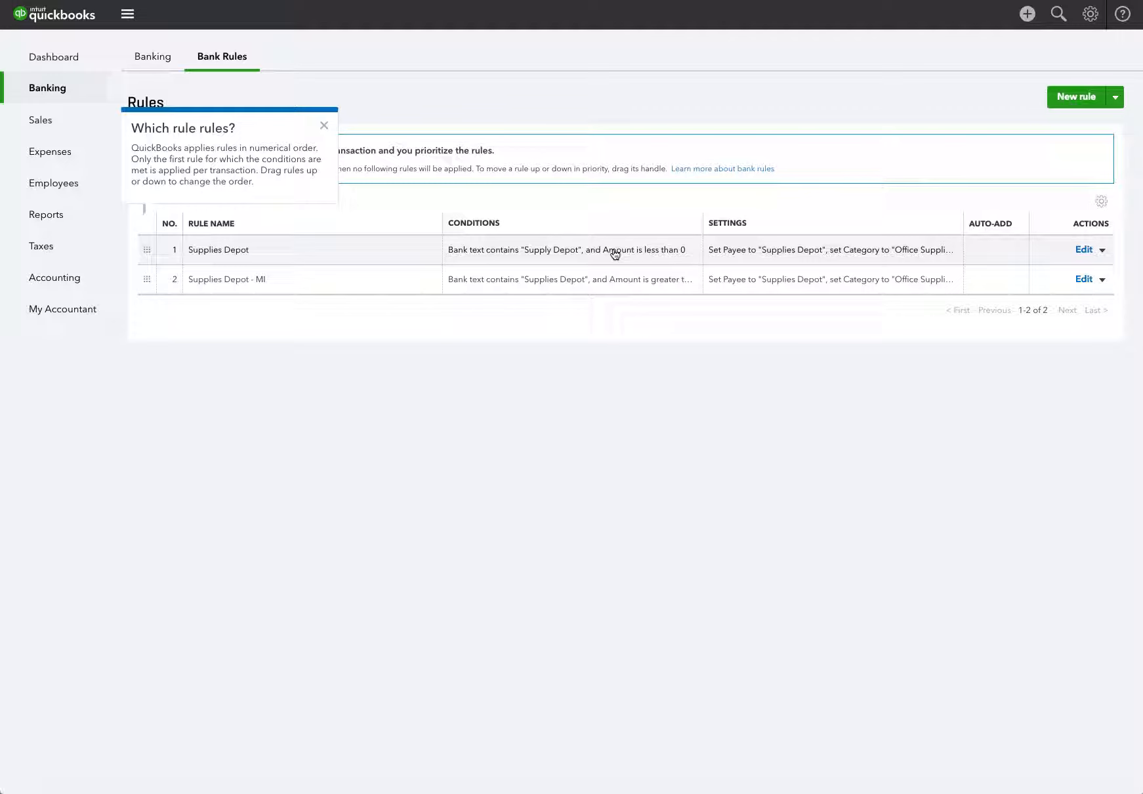
click(1086, 252)
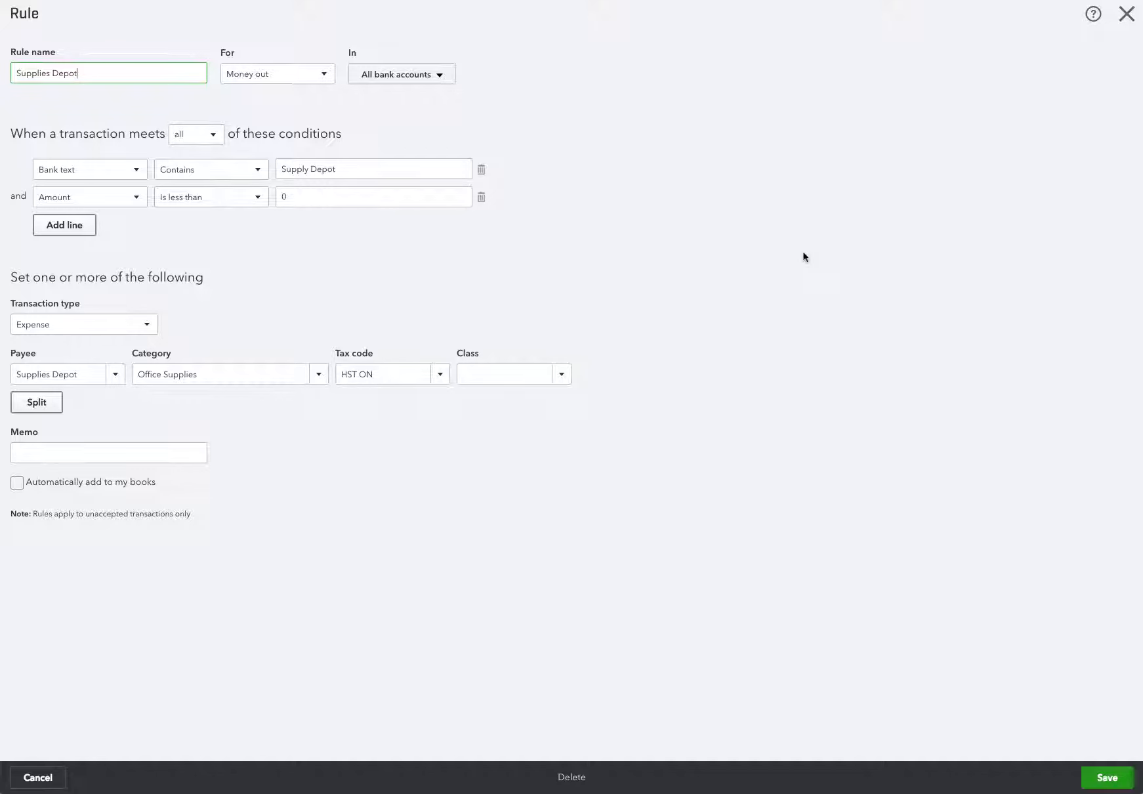
click(307, 169)
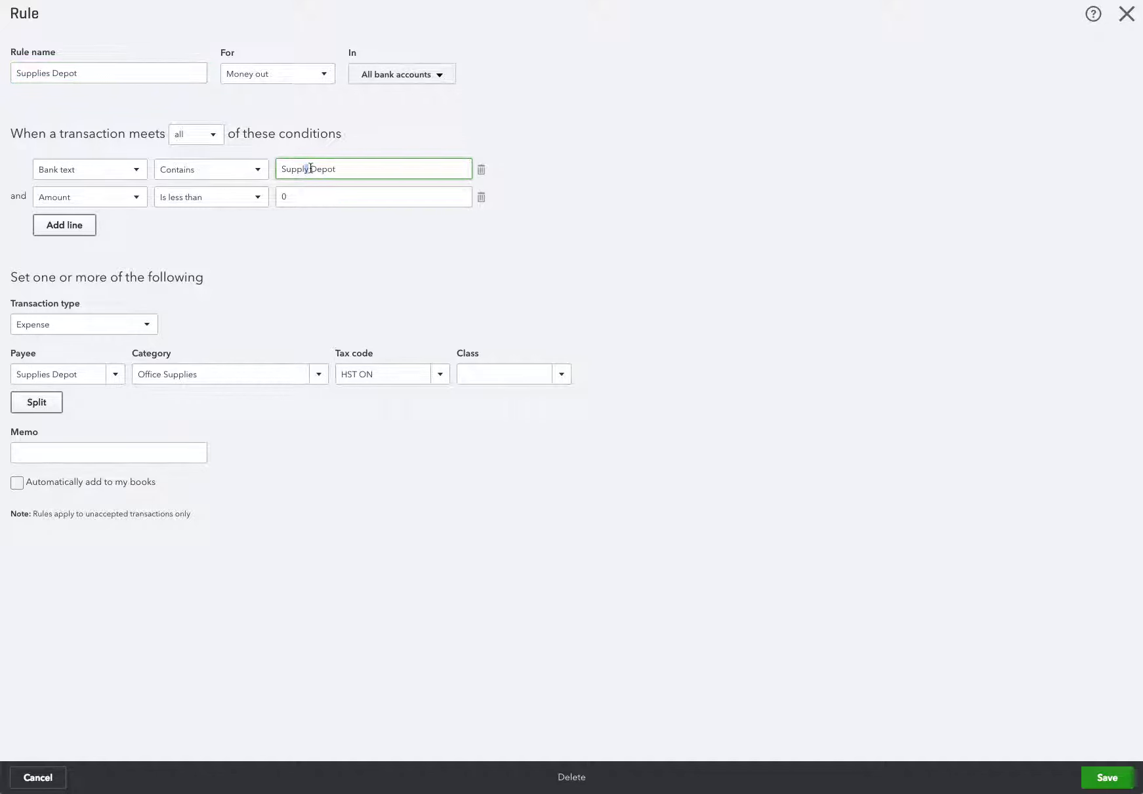
key(BackSpace)
text(ies)
click(1101, 785)
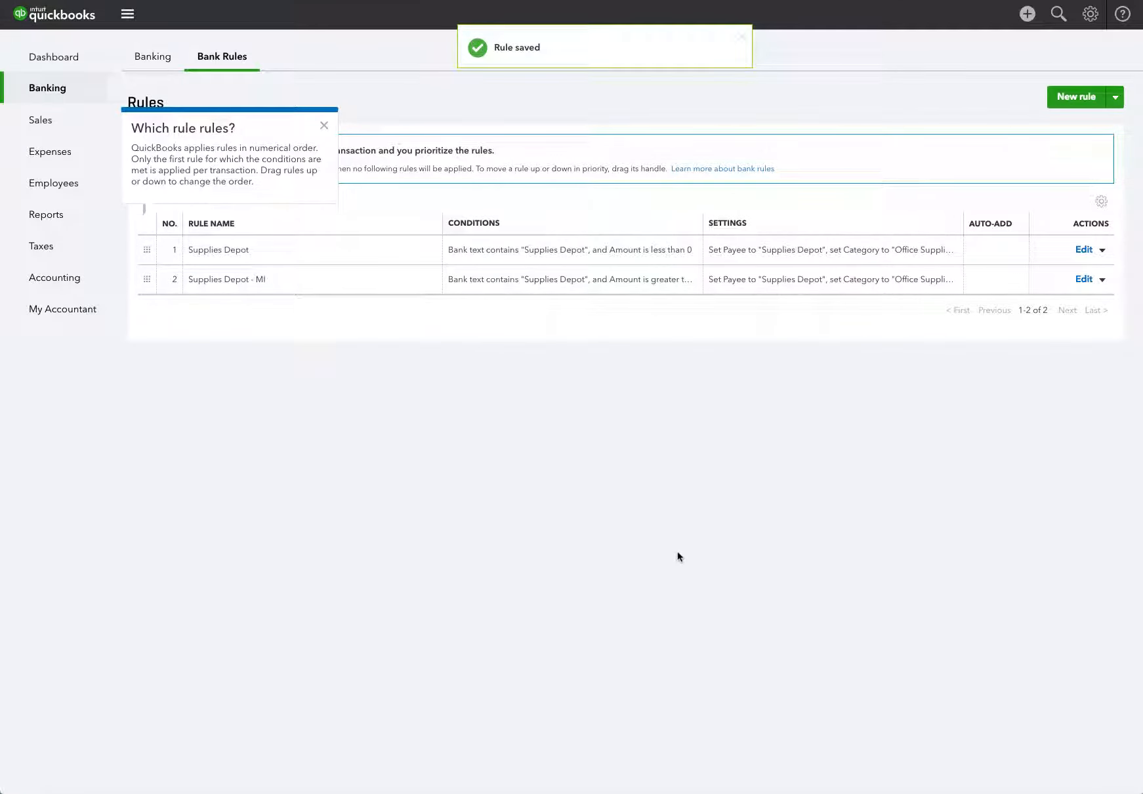
- Review the rule-applied details of the 24/02/2018 Supplies Depot transaction in the Visa Credit Card feed
click(158, 59)
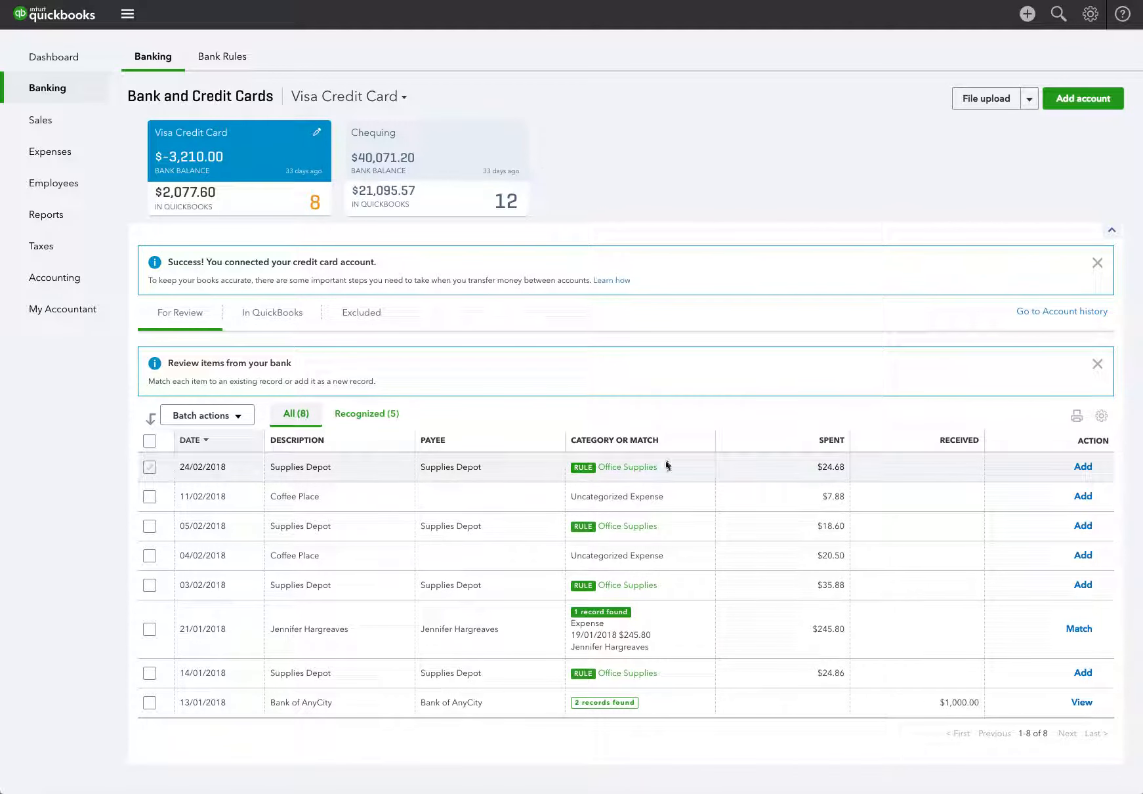
click(351, 474)
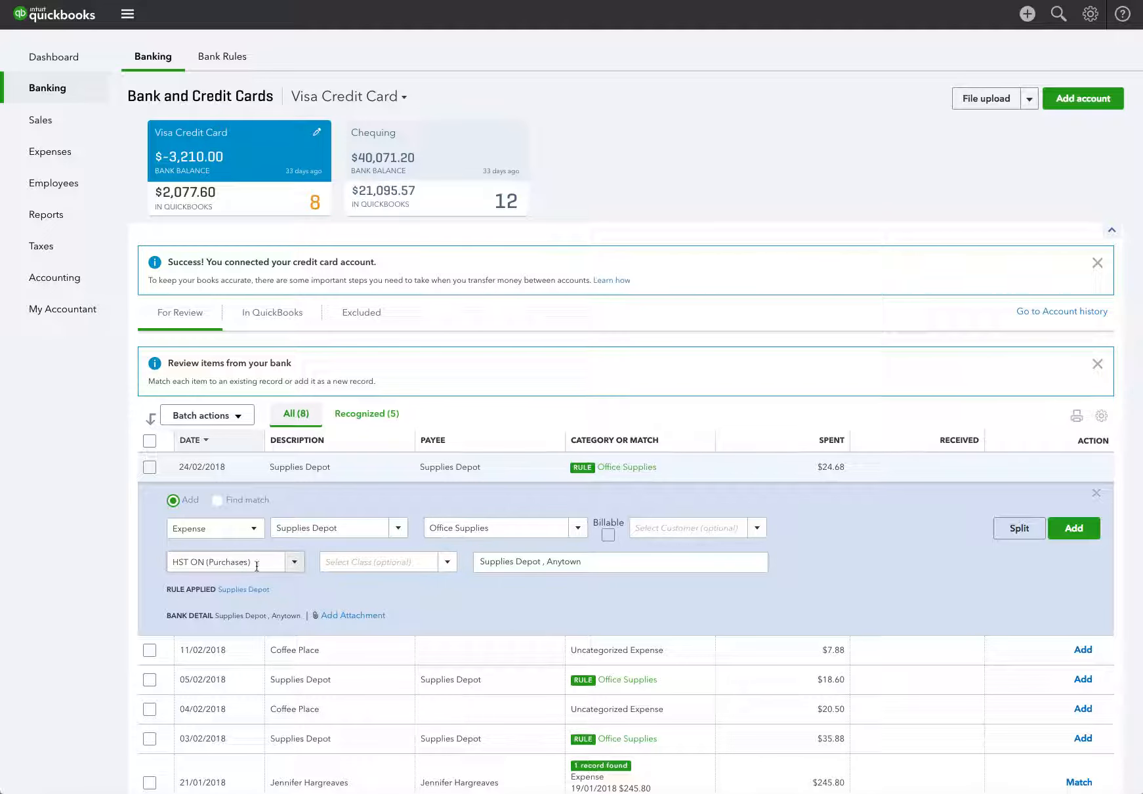
click(1097, 496)
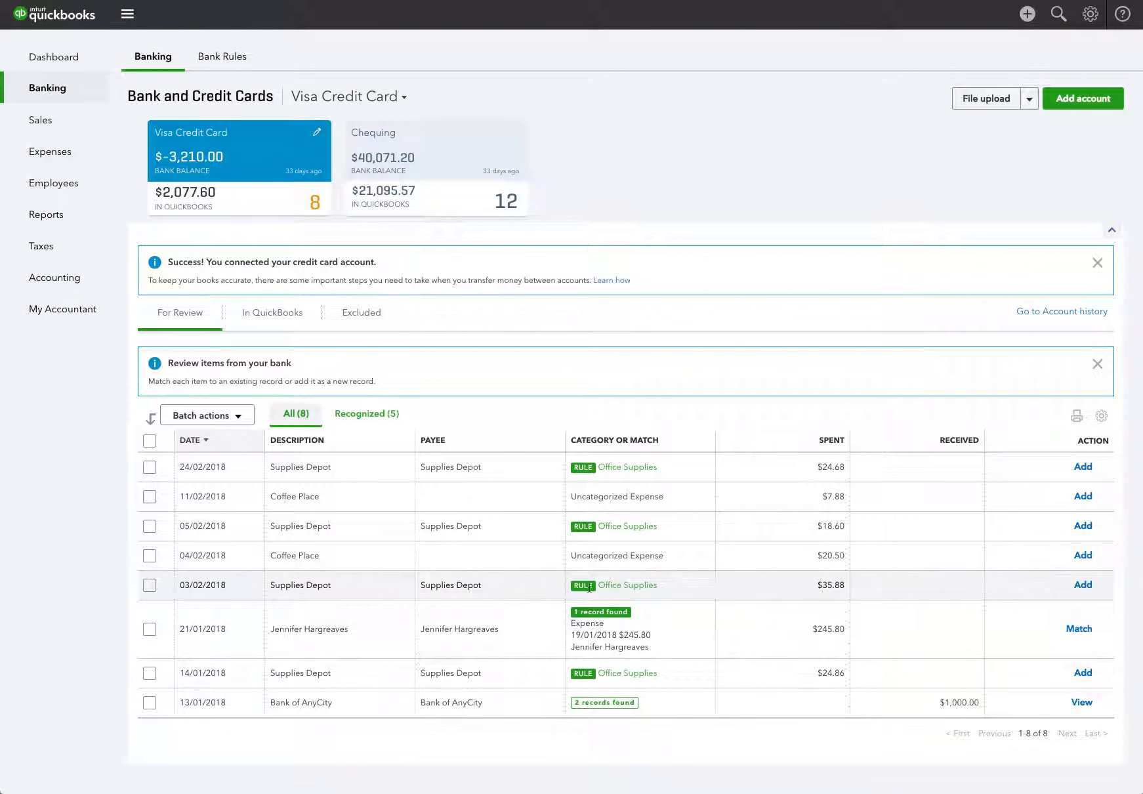
- Add the four rule-categorized Supplies Depot transactions from the Visa Credit Card feed to the books
click(1081, 468)
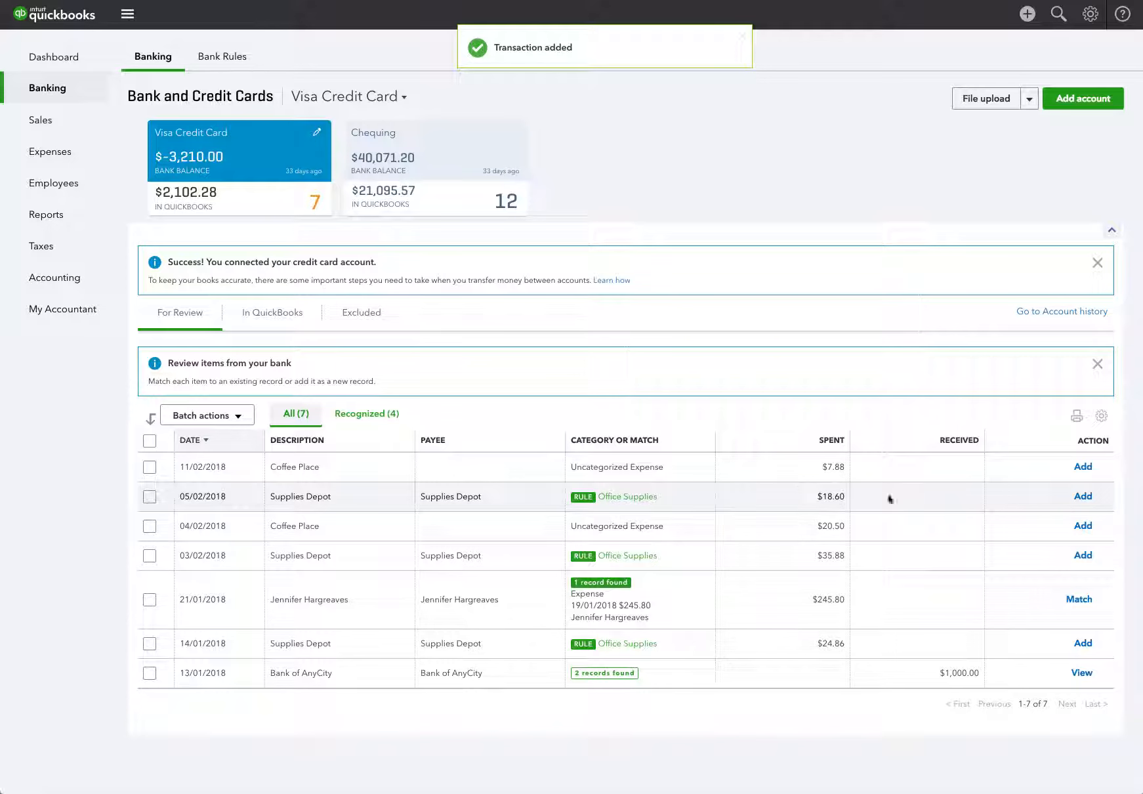
click(1083, 496)
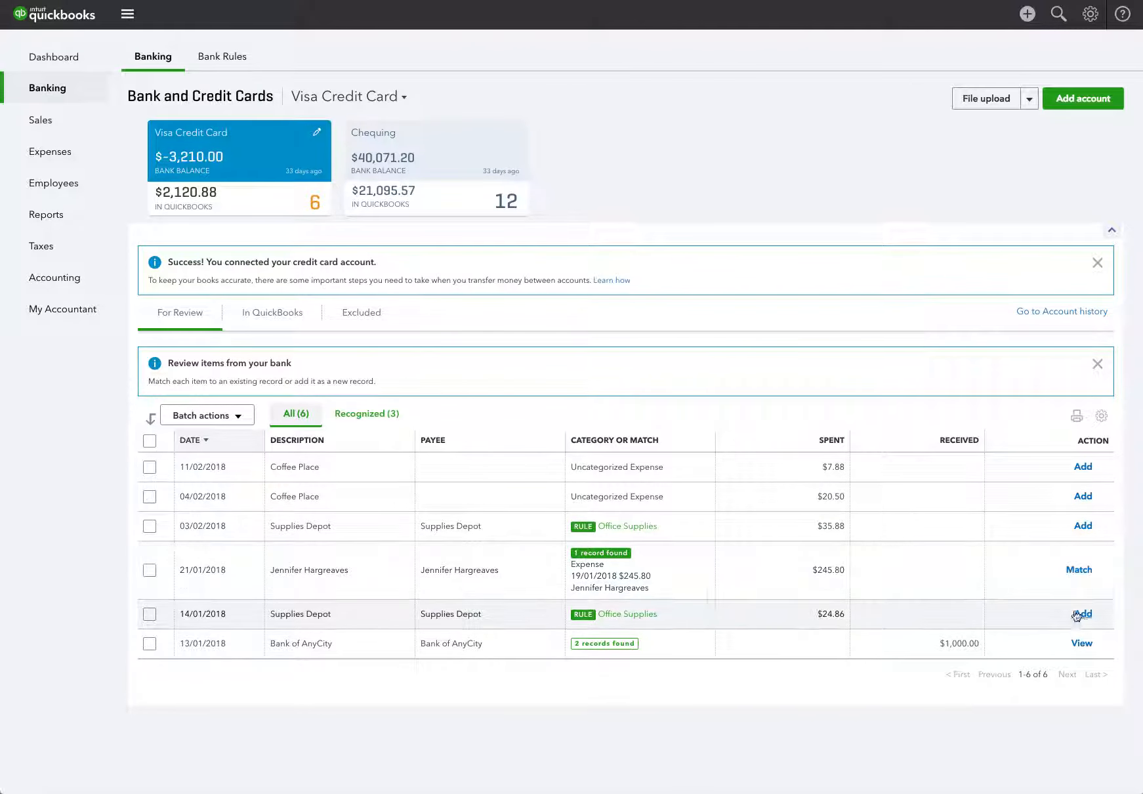
click(1083, 526)
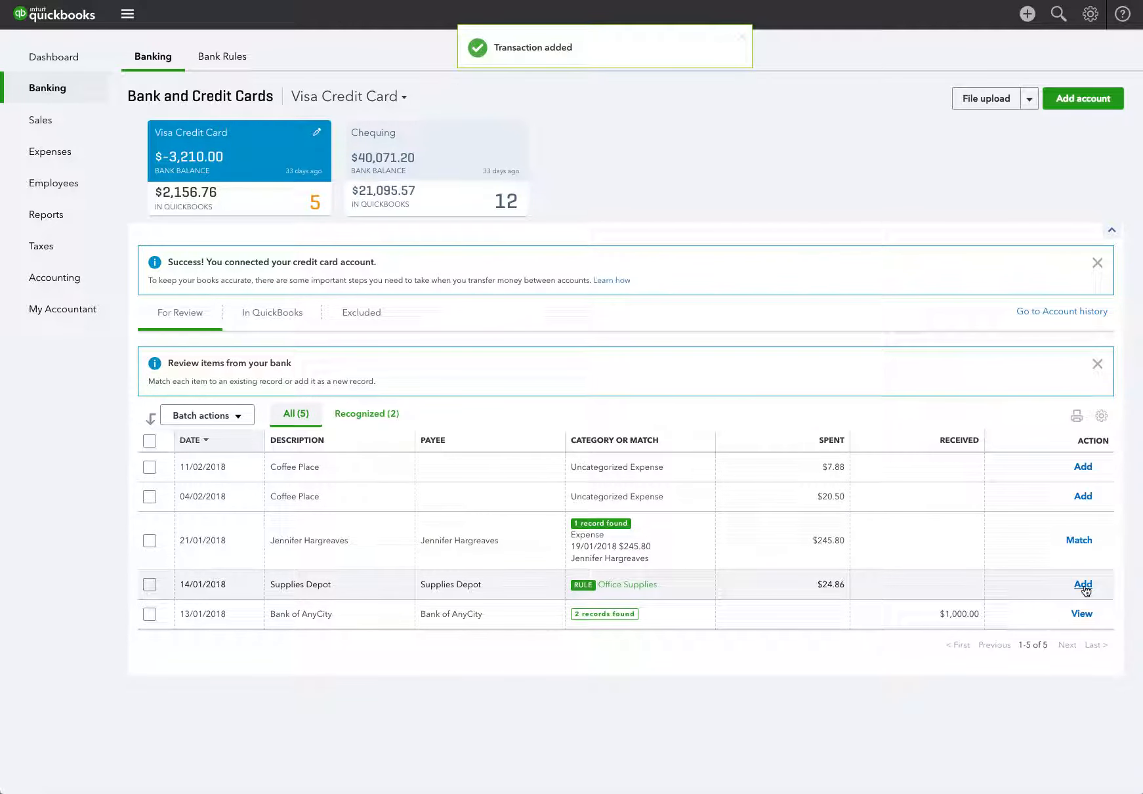
click(1084, 585)
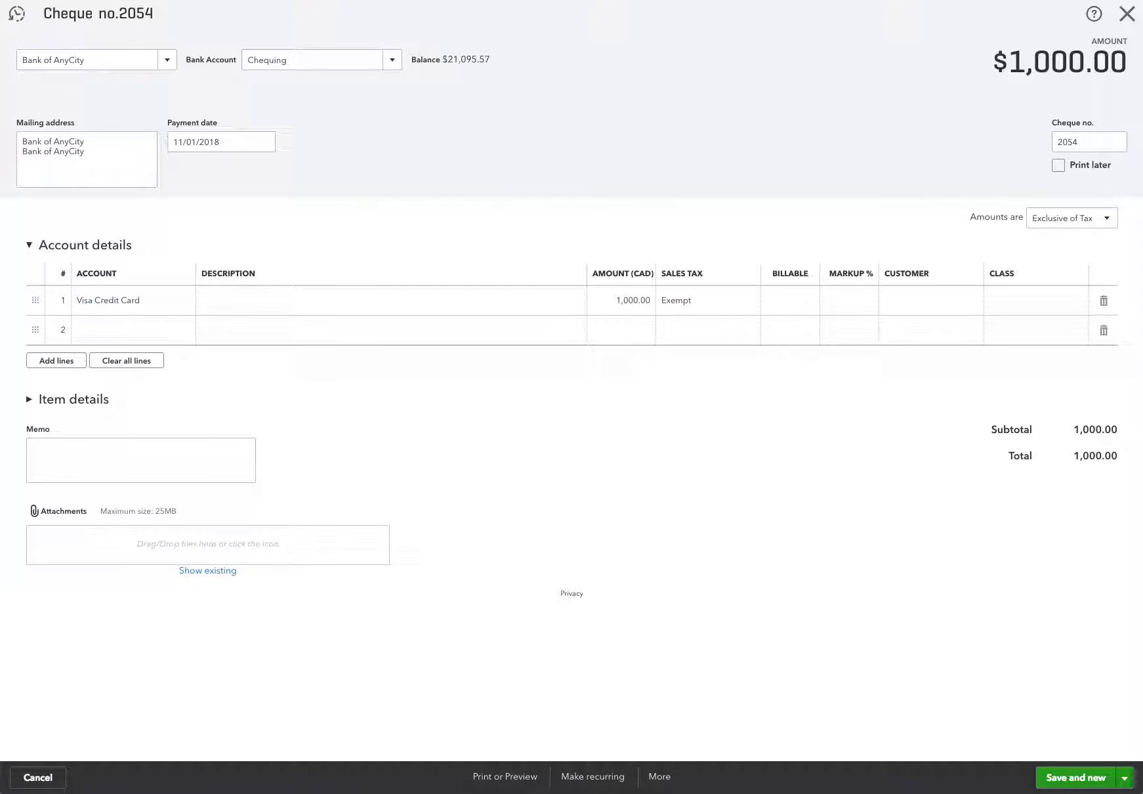
- Close the Bank of AnyCity cheque and find the Supplies Depot supplier record to view its transaction list
click(1127, 14)
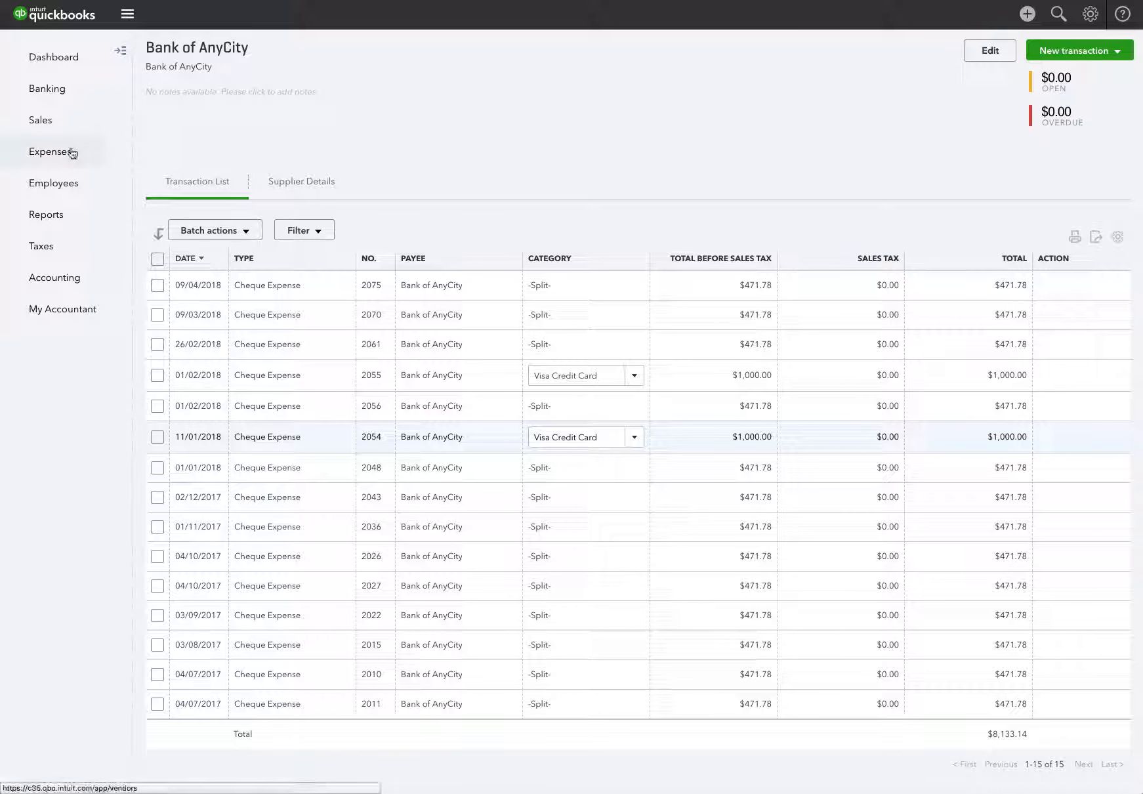
click(41, 152)
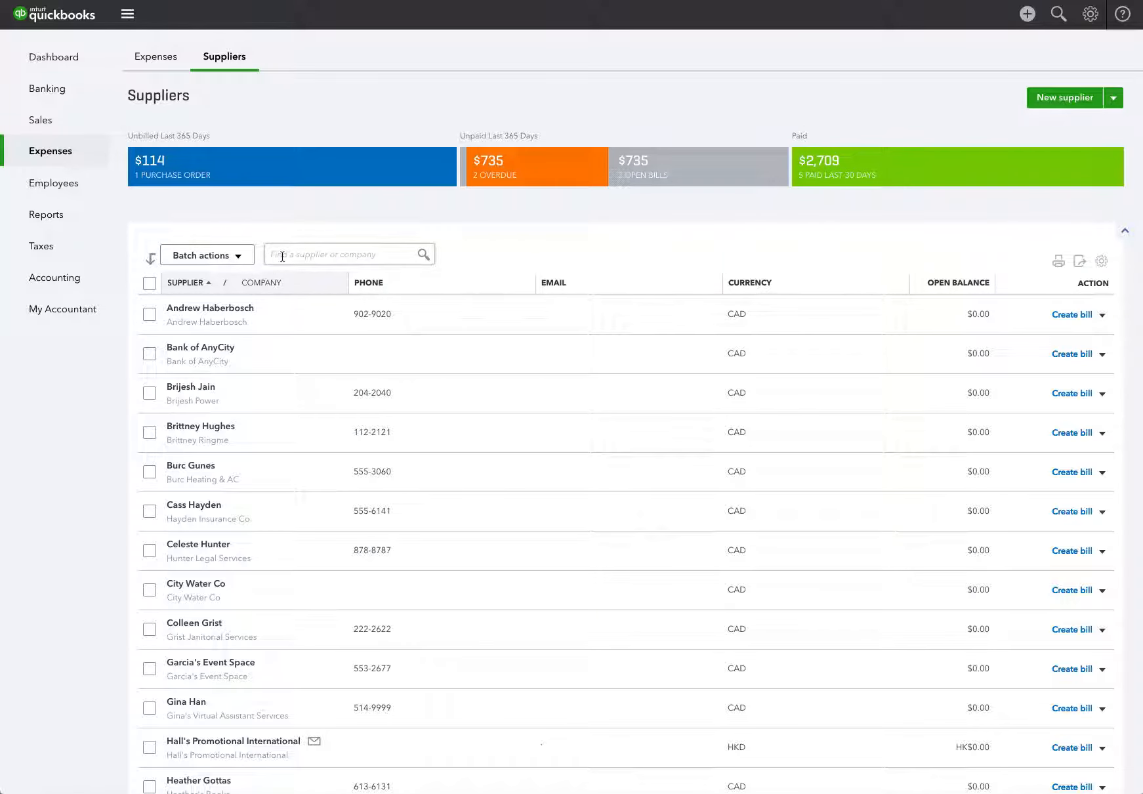
click(282, 257)
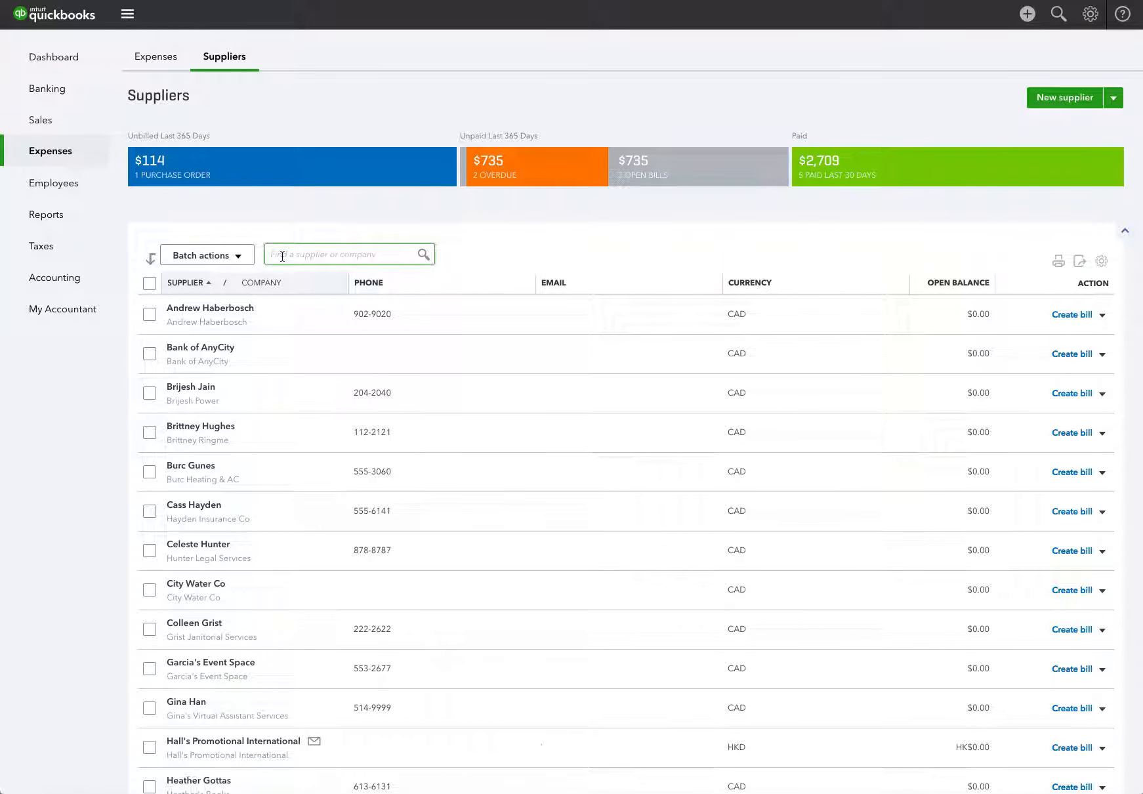
text(Supp)
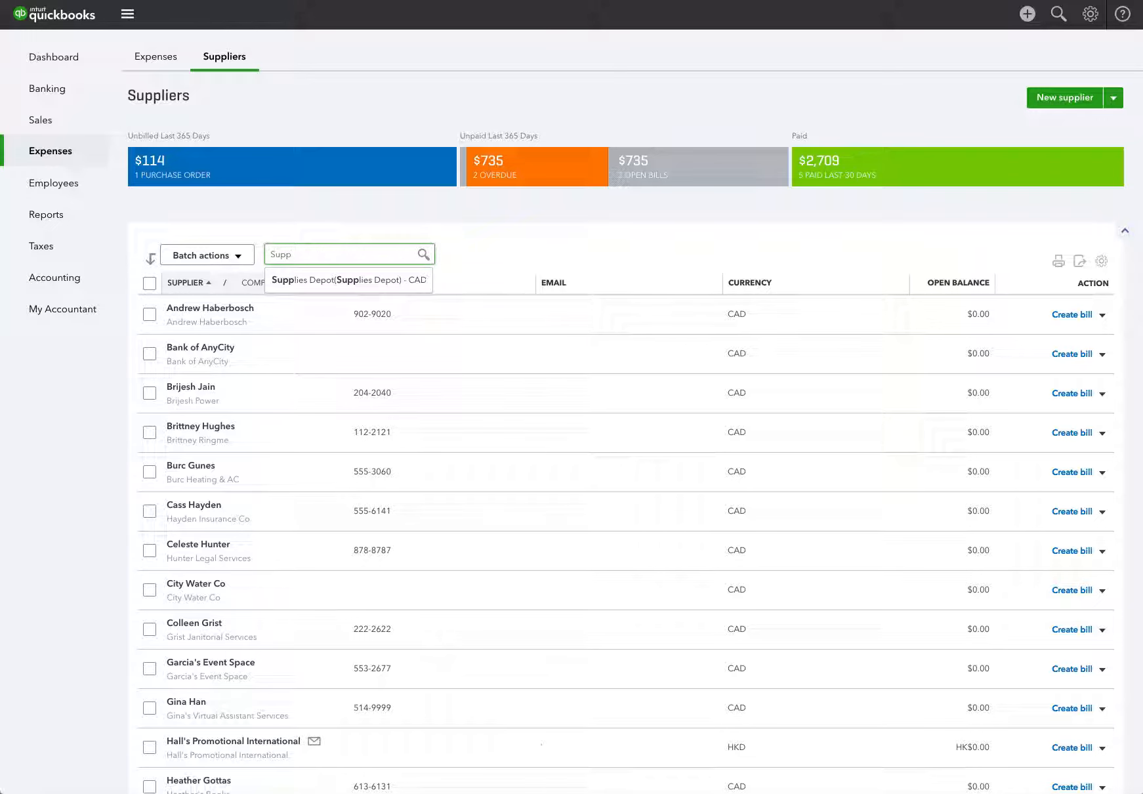
click(291, 281)
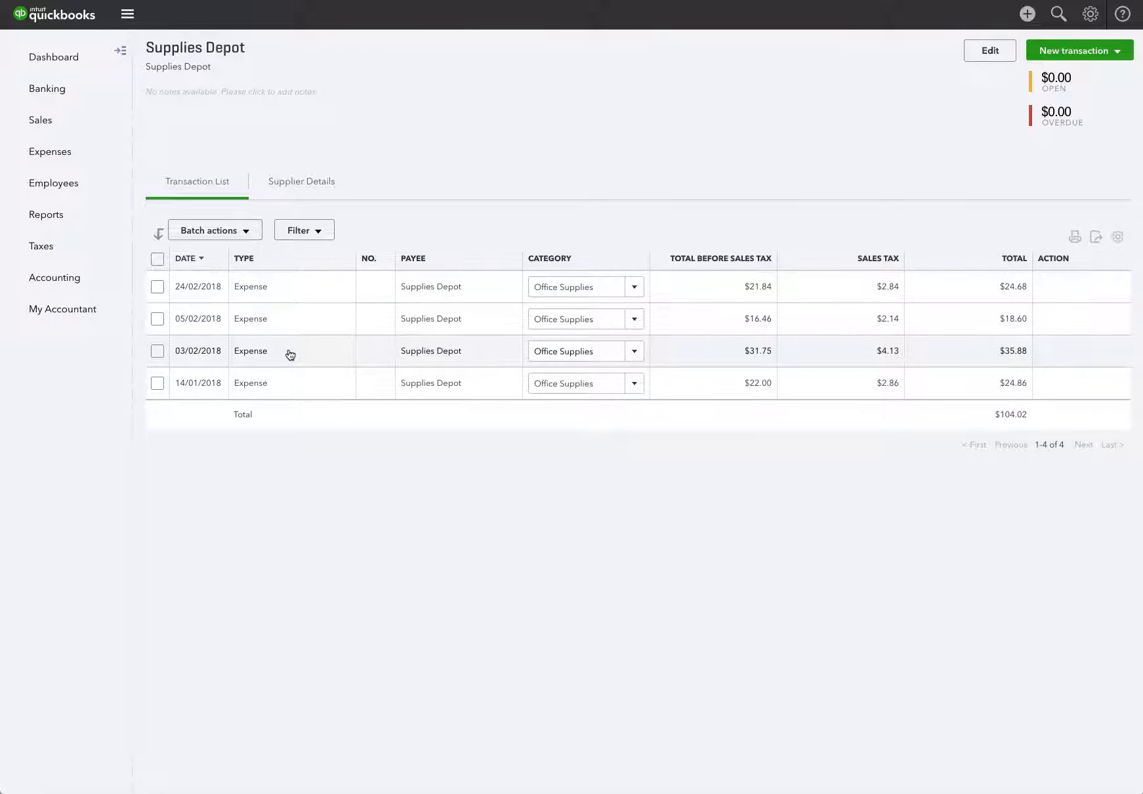
- Inspect the online banking match of the 03/02/2018 Supplies Depot expense, then close the expense
click(457, 355)
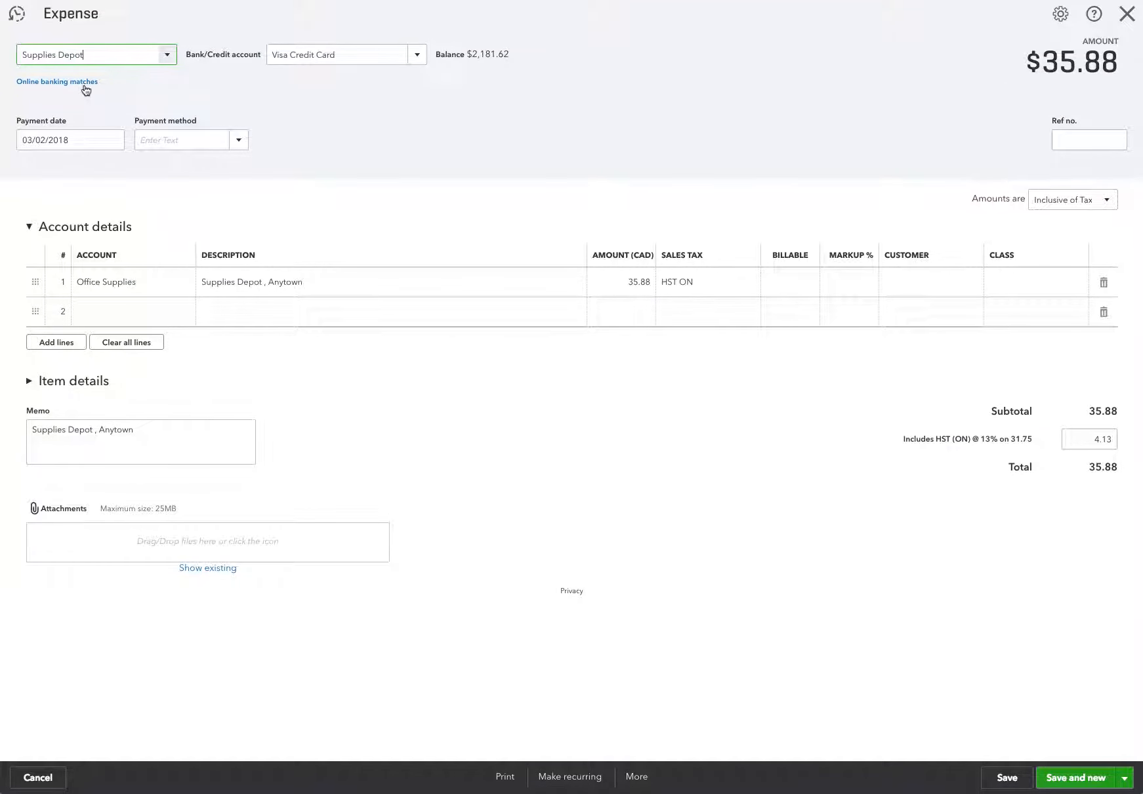
click(84, 83)
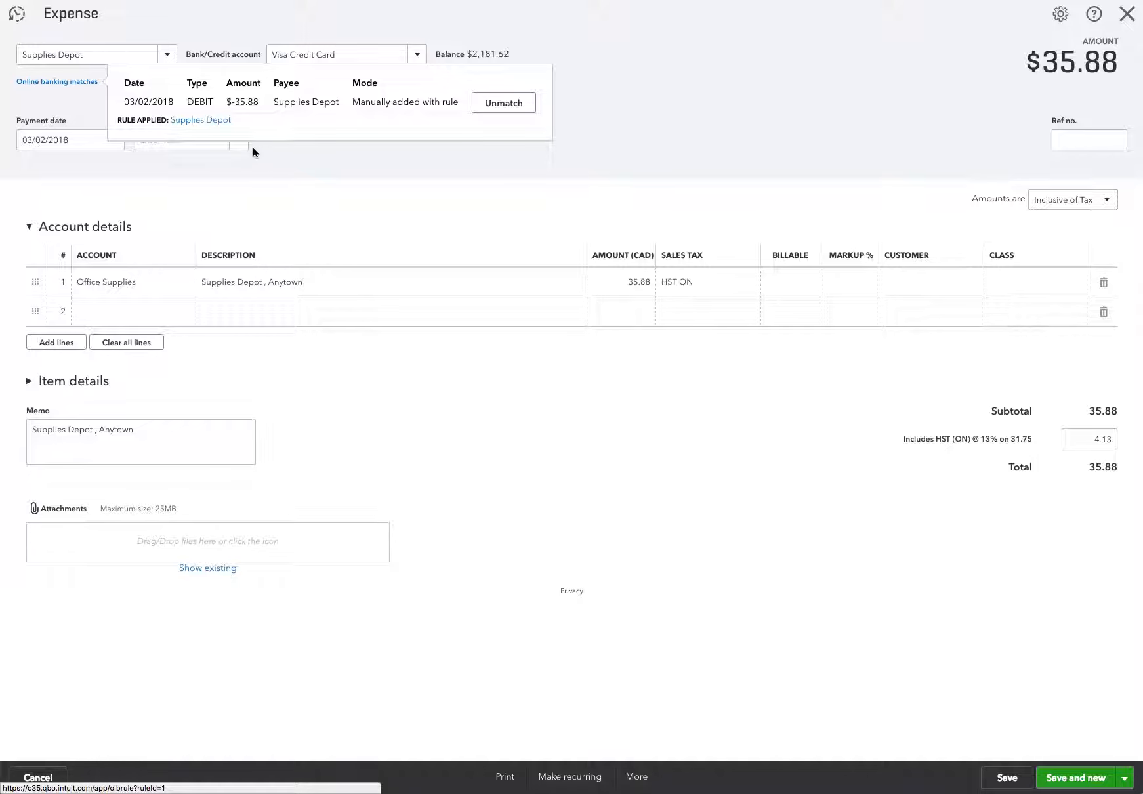
click(524, 208)
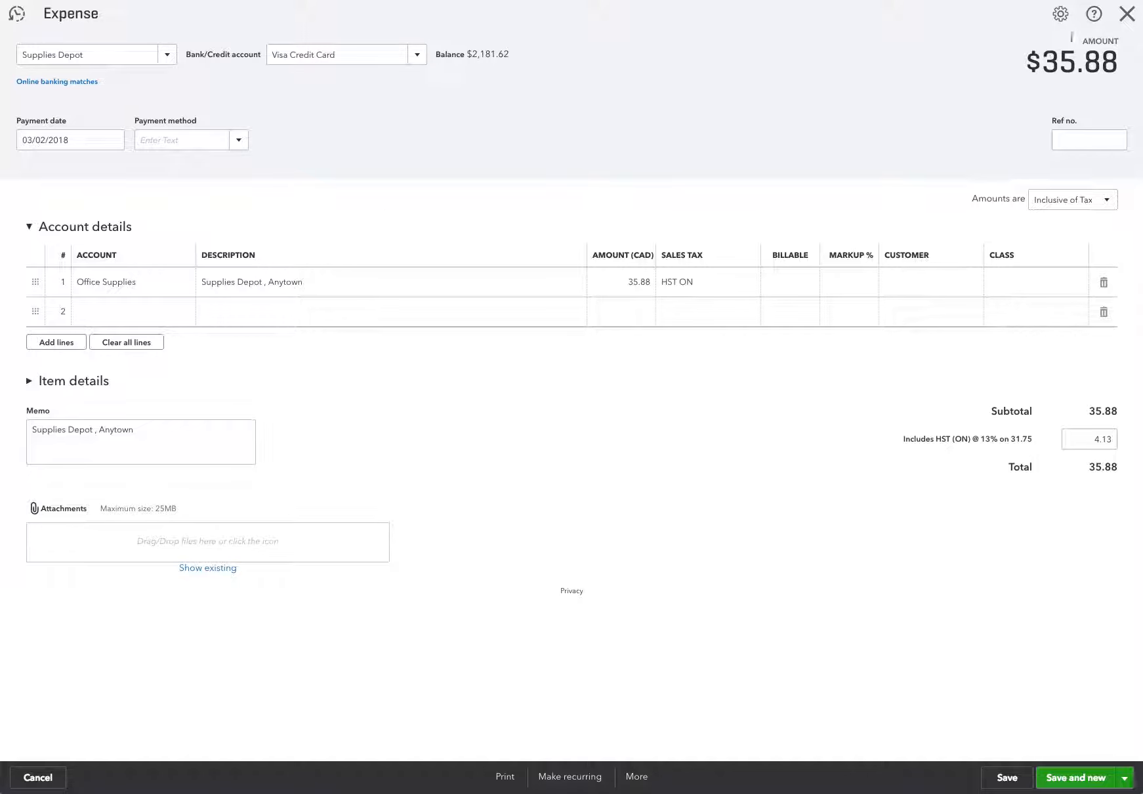
click(1125, 16)
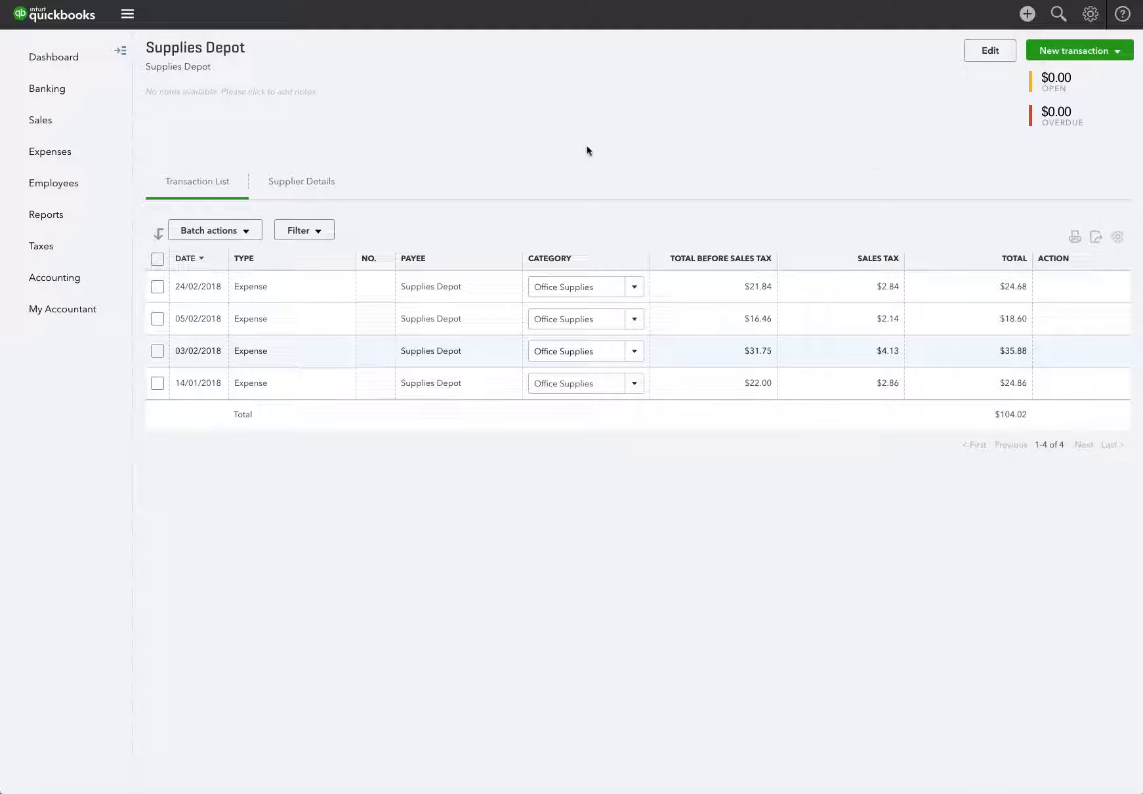
- Check the online banking matches of the 05/02/2018 and 14/01/2018 Supplies Depot expenses
click(278, 324)
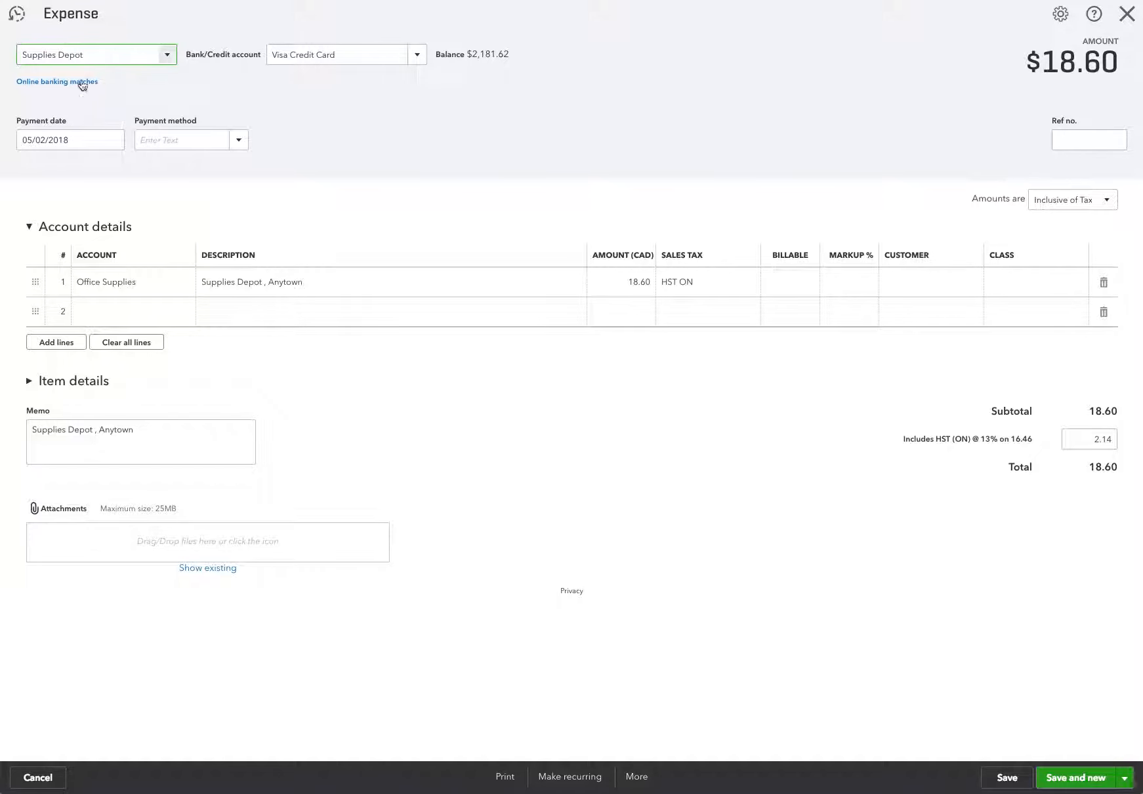
click(82, 84)
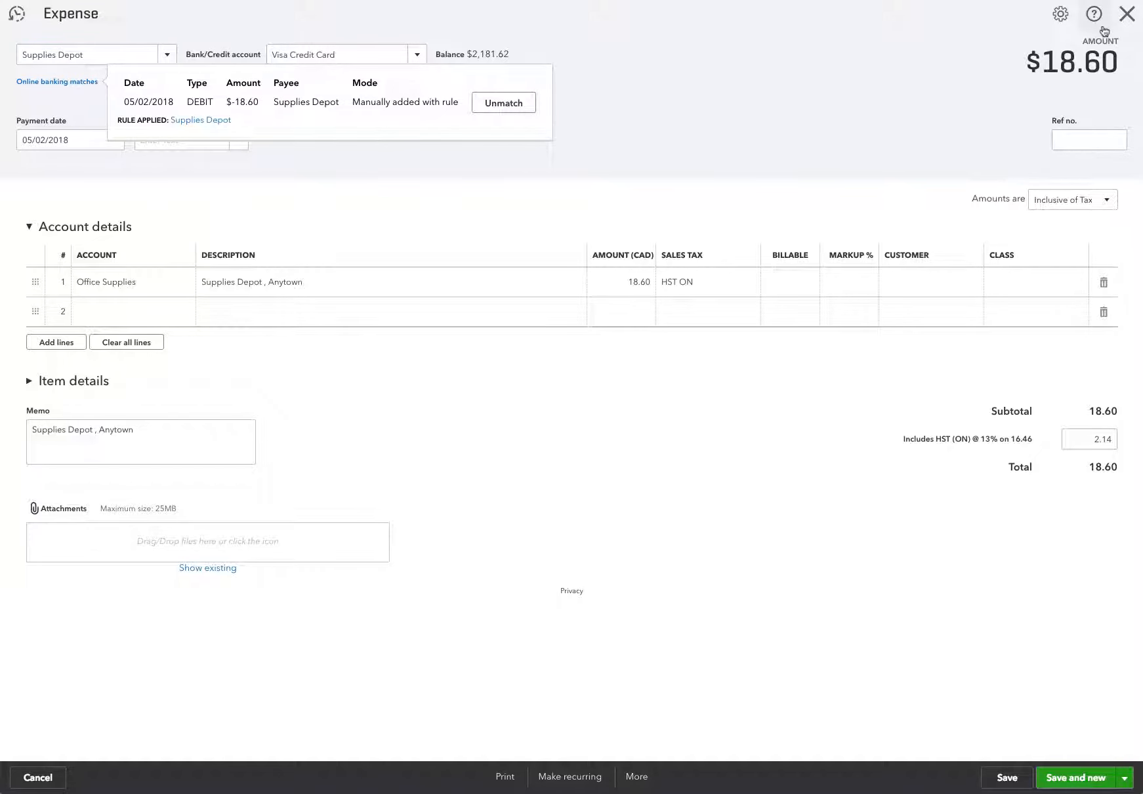
click(1127, 15)
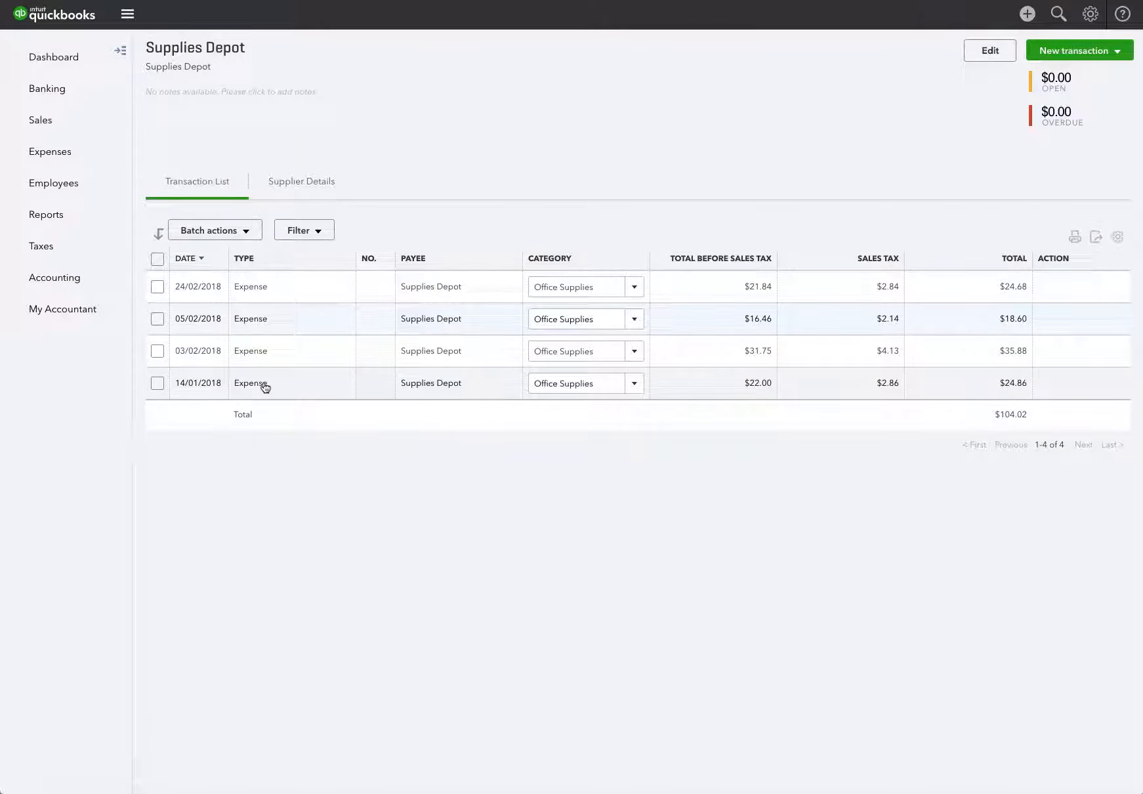
click(266, 388)
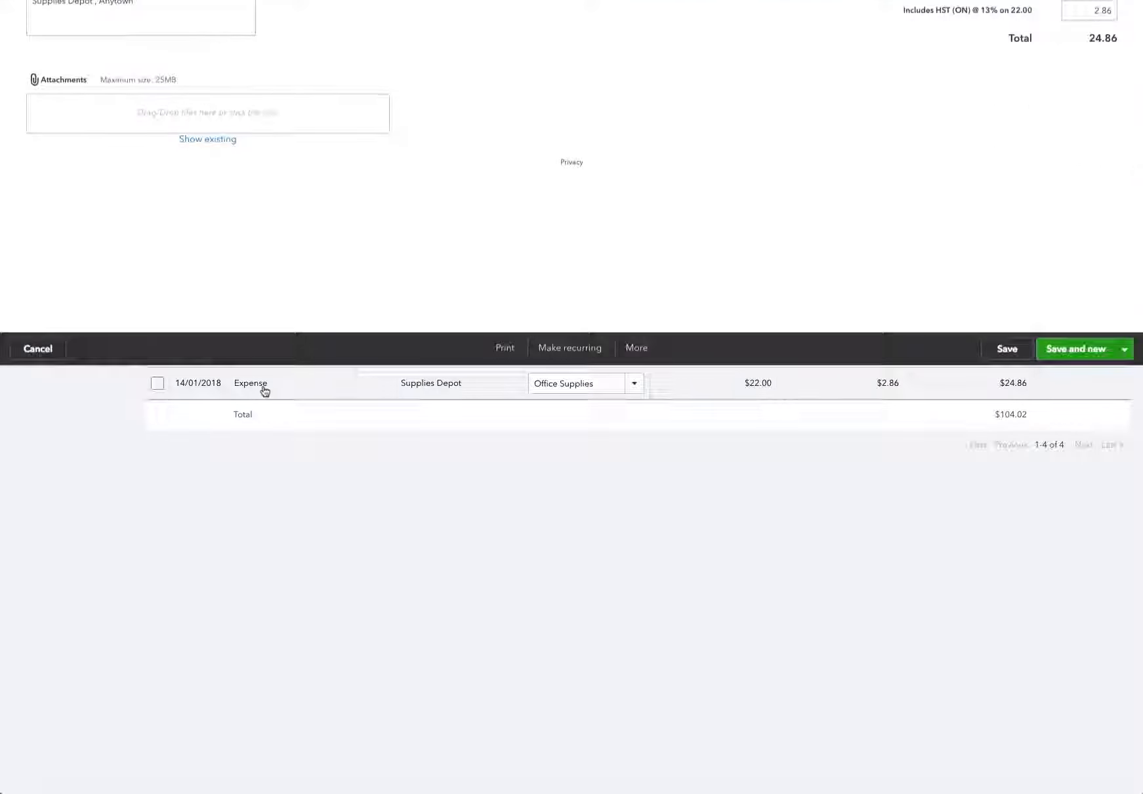
click(77, 83)
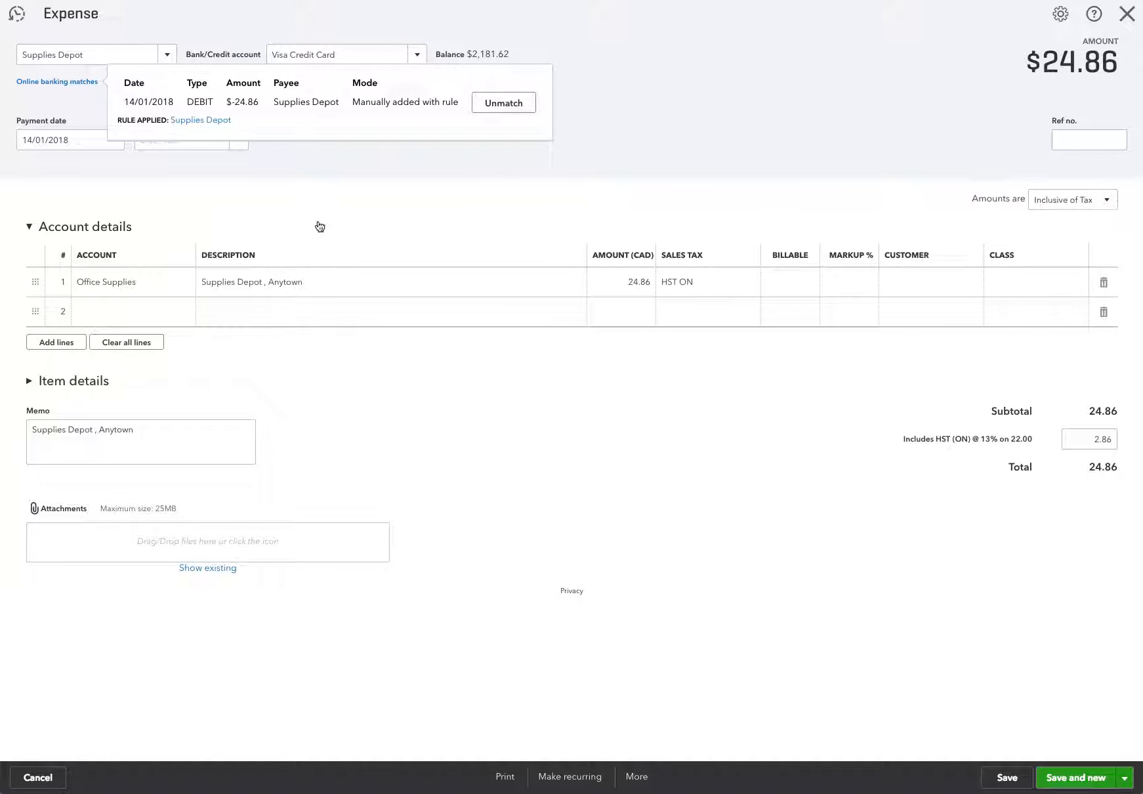